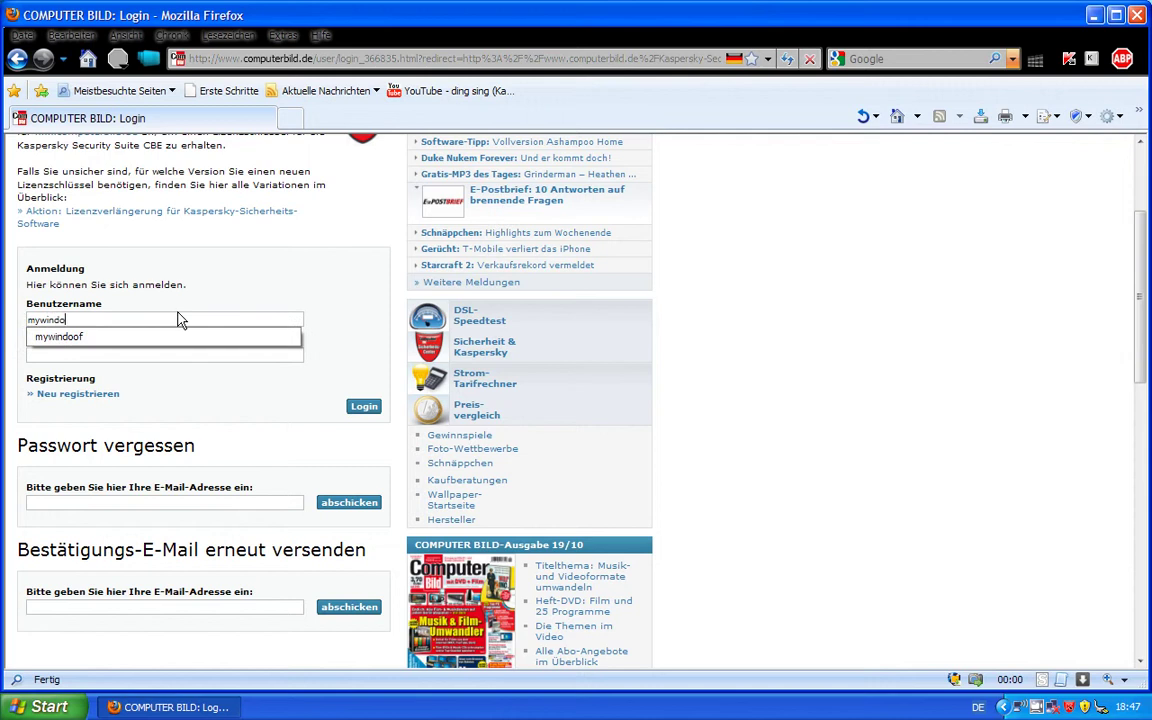
- Log in to the COMPUTER BILD site by entering the account's username and password
{"action": "key", "text": "Tab"}
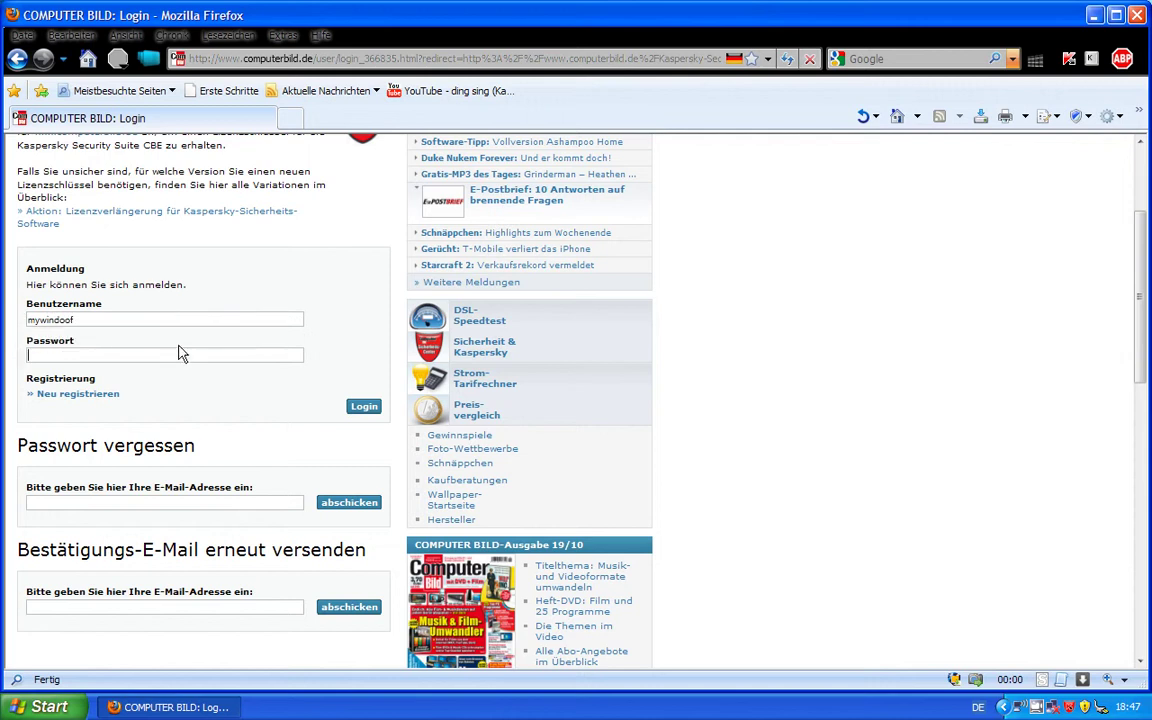
{"action": "type", "text": "•"}
{"action": "left_click", "coordinate": [362, 408]}
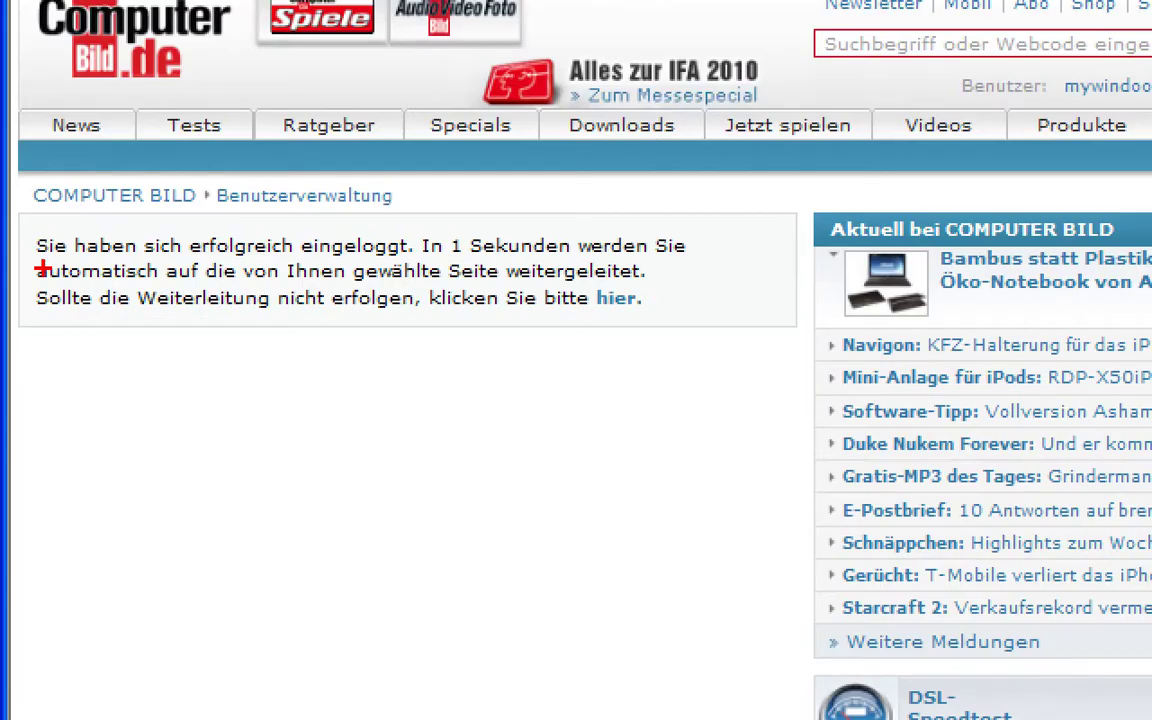
- Outline the login message, the personal licence key checkbox and the Lizenzschlüssel anfordern button in red, and clear the markings
{"action": "mouse_move", "coordinate": [24, 226]}
{"action": "left_mouse_down"}
{"action": "mouse_move", "coordinate": [321, 321]}
{"action": "mouse_move", "coordinate": [766, 321]}
{"action": "mouse_move", "coordinate": [730, 323]}
{"action": "left_mouse_up"}
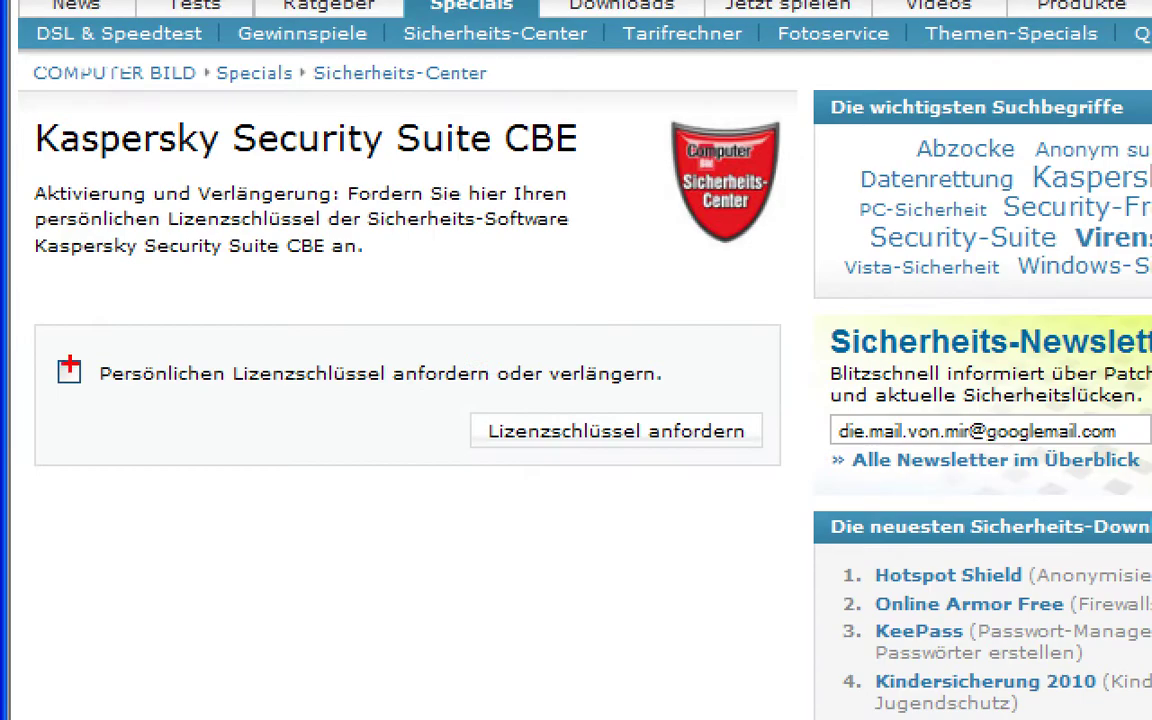
{"action": "mouse_move", "coordinate": [22, 338]}
{"action": "left_mouse_down"}
{"action": "mouse_move", "coordinate": [293, 392]}
{"action": "mouse_move", "coordinate": [755, 395]}
{"action": "left_mouse_up"}
{"action": "mouse_move", "coordinate": [440, 403]}
{"action": "left_mouse_down"}
{"action": "mouse_move", "coordinate": [758, 483]}
{"action": "mouse_move", "coordinate": [791, 473]}
{"action": "left_mouse_up"}
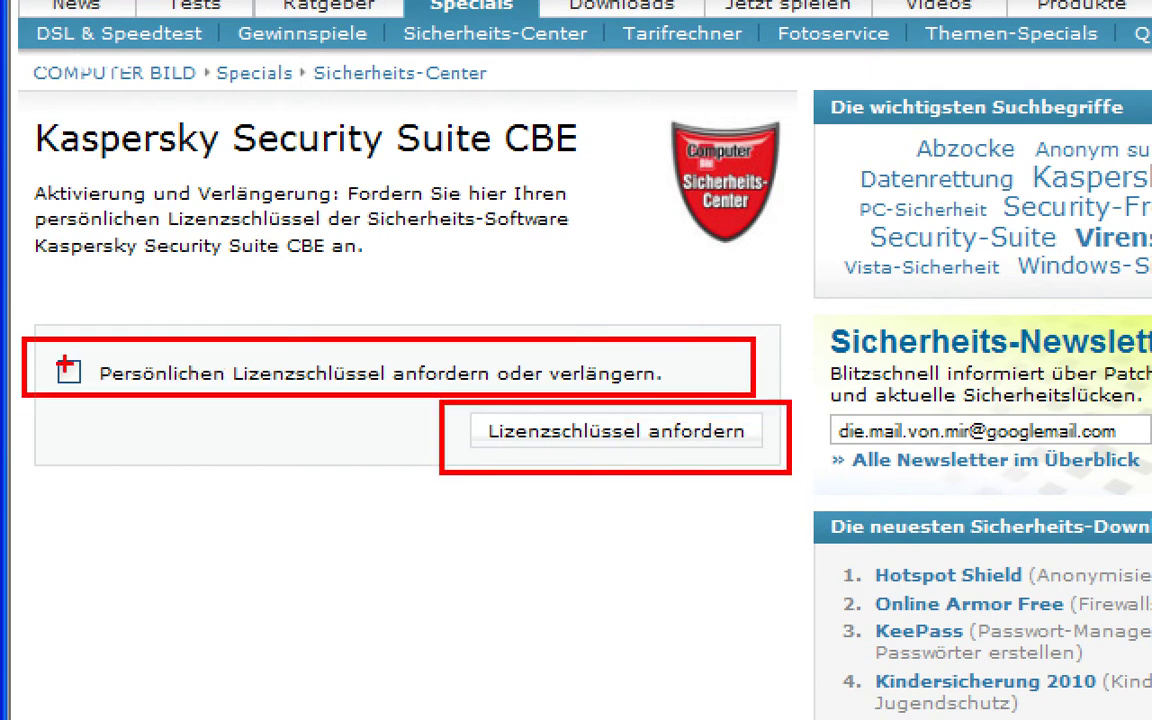
{"action": "left_click_drag", "start_coordinate": [55, 356], "coordinate": [89, 385]}
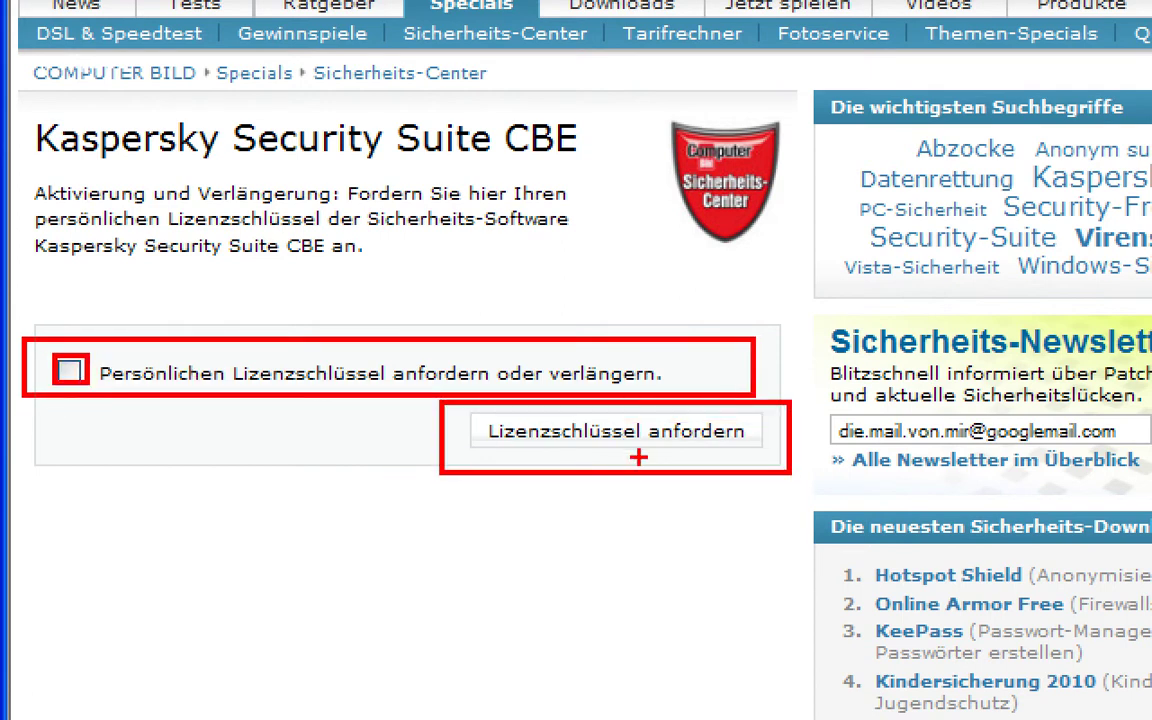
{"action": "mouse_move", "coordinate": [459, 406]}
{"action": "left_mouse_down"}
{"action": "mouse_move", "coordinate": [702, 472]}
{"action": "mouse_move", "coordinate": [765, 465]}
{"action": "left_mouse_up"}
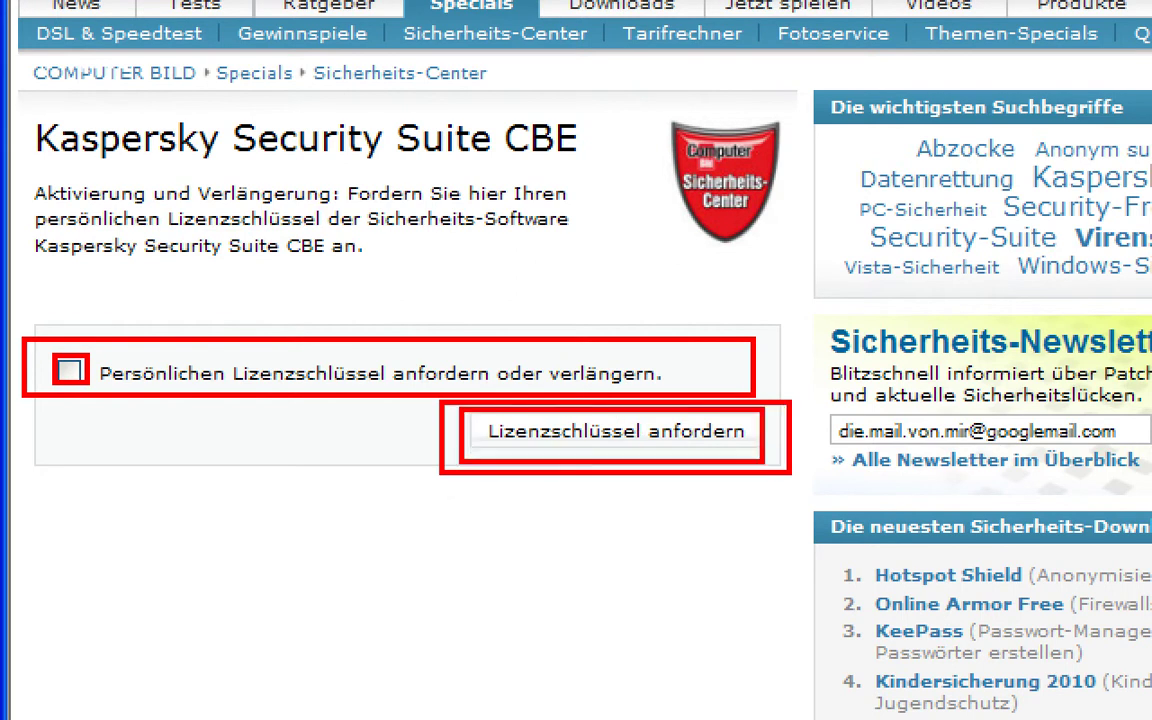
{"action": "key", "text": "Escape"}
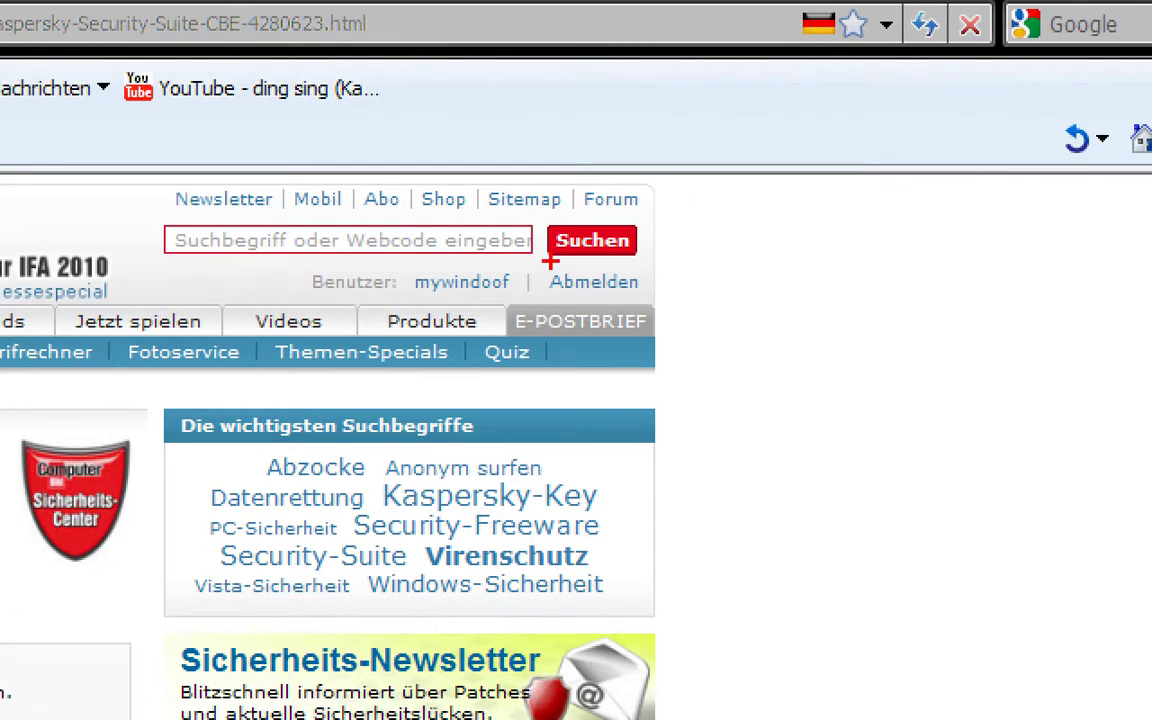
- Log out of the COMPUTER BILD account after outlining the Abmelden link in red
{"action": "left_click_drag", "start_coordinate": [550, 262], "coordinate": [630, 292]}
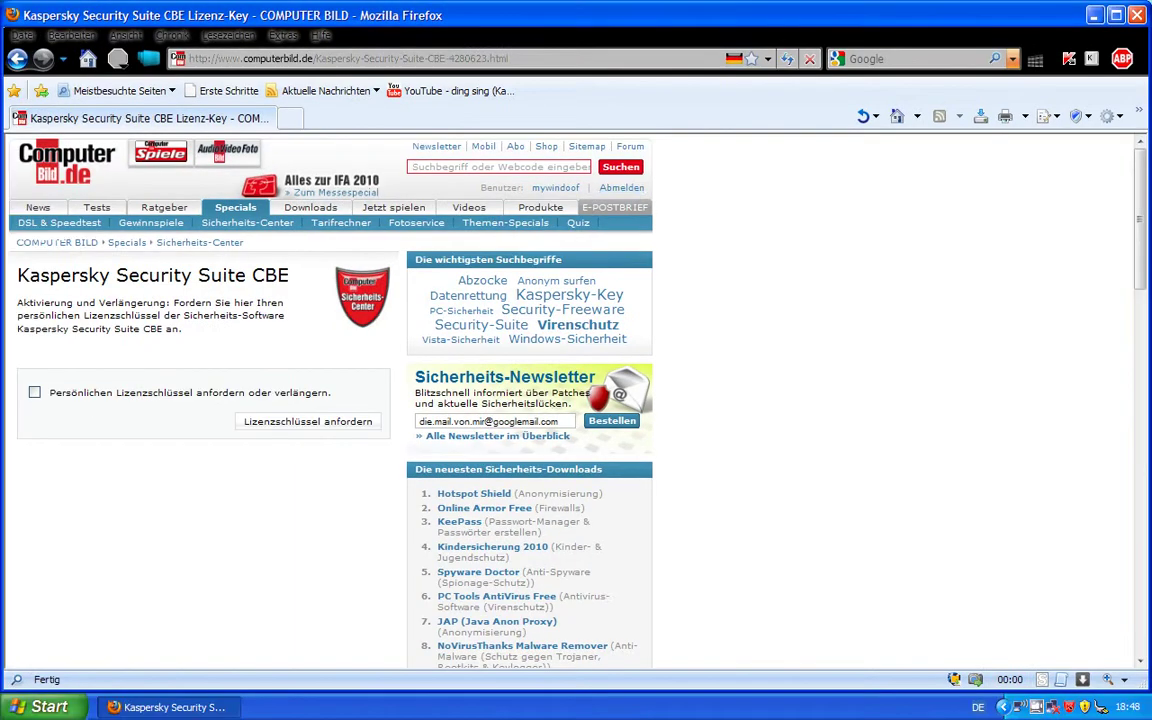
{"action": "left_click", "coordinate": [609, 191]}
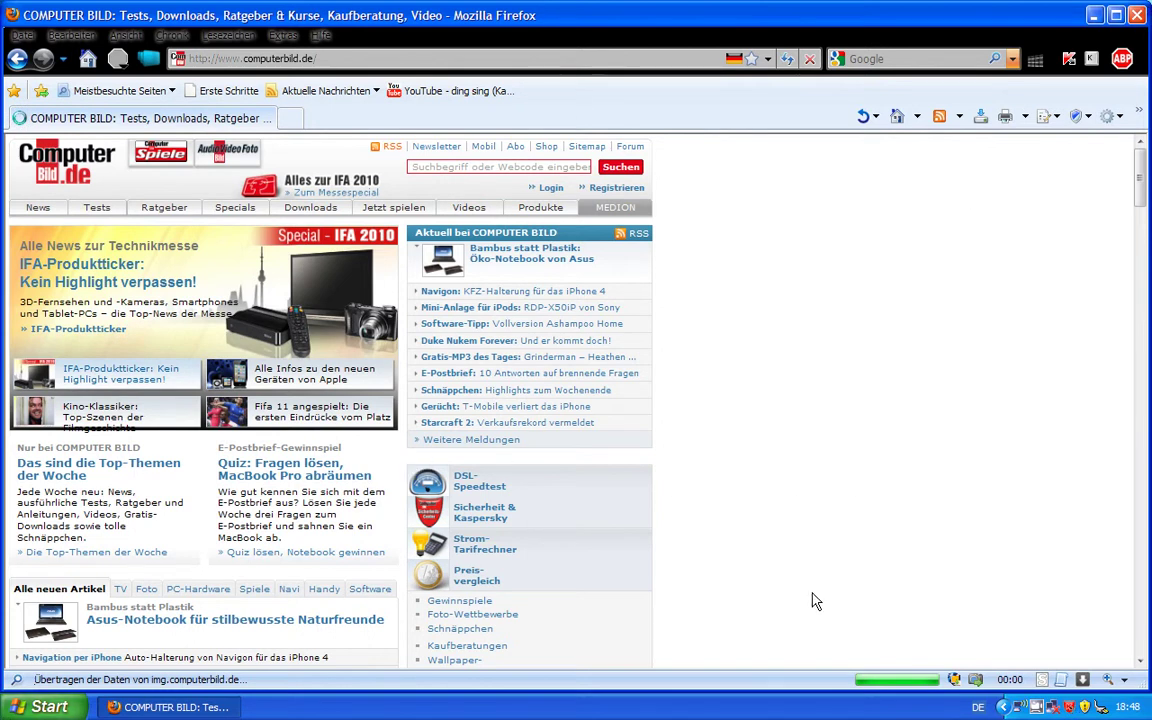
- Start the menu of the CB1710CD (E:) disc from Arbeitsplatz, dismiss the network repair message and close the file manager
{"action": "key", "text": "super+d"}
{"action": "key", "text": "super+e"}
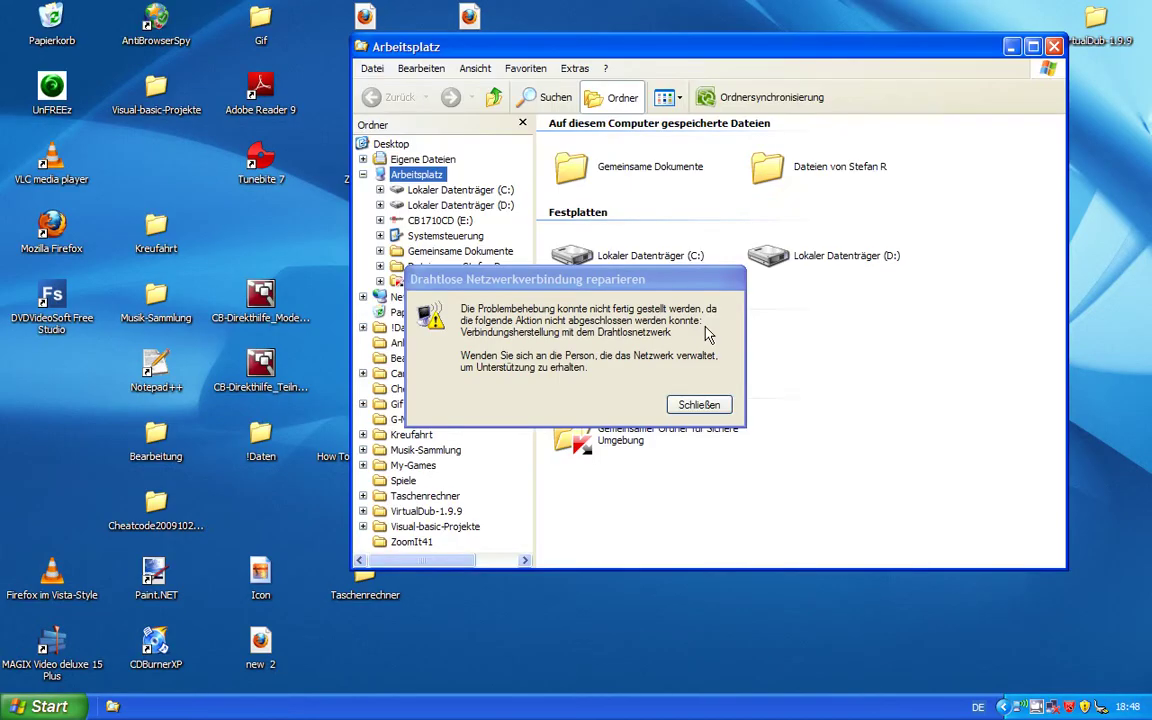
{"action": "left_click", "coordinate": [703, 405]}
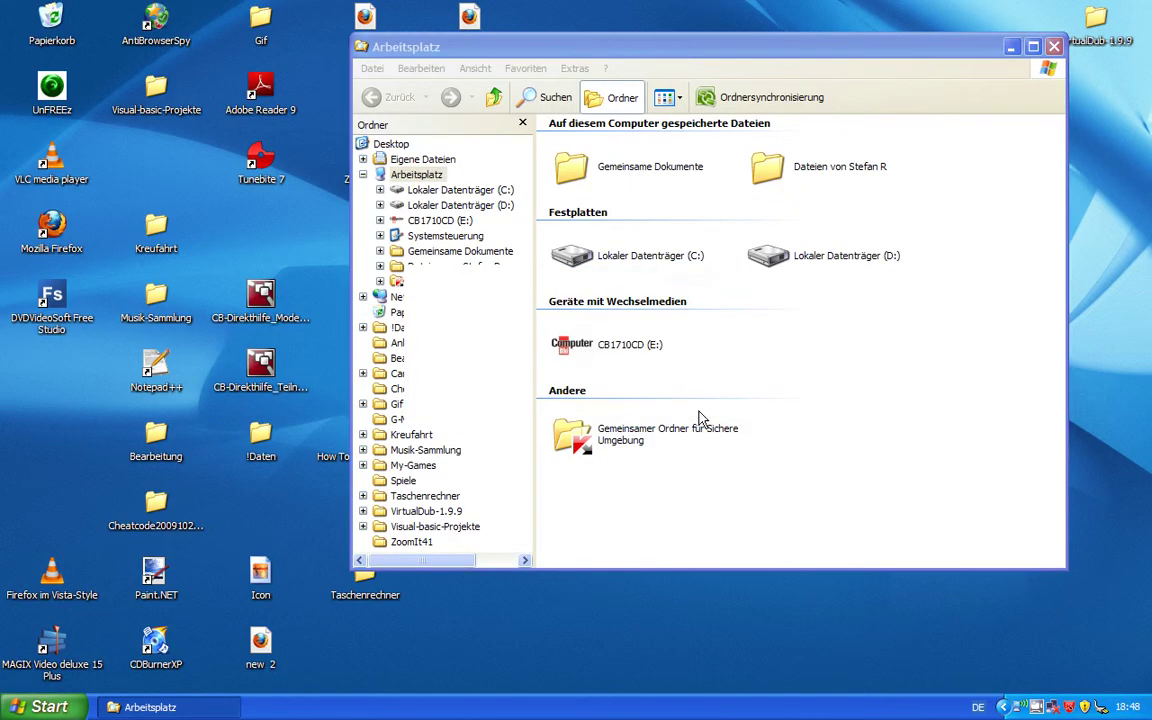
{"action": "left_click", "coordinate": [630, 343]}
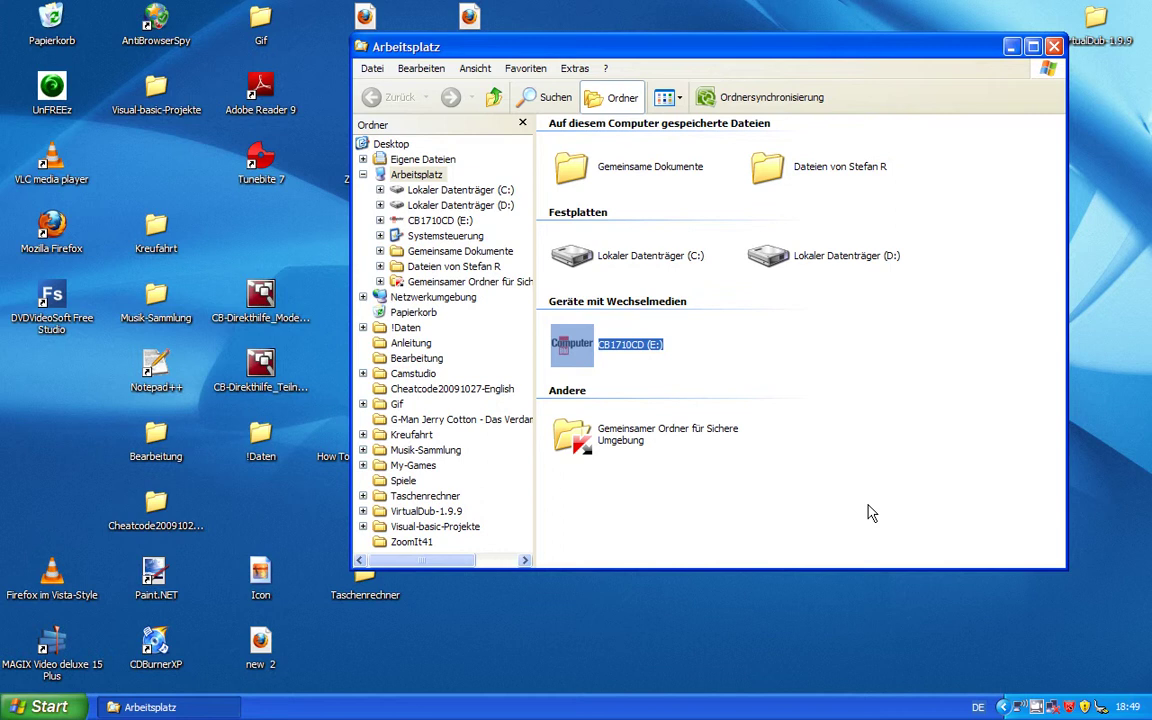
{"action": "left_click", "coordinate": [298, 143]}
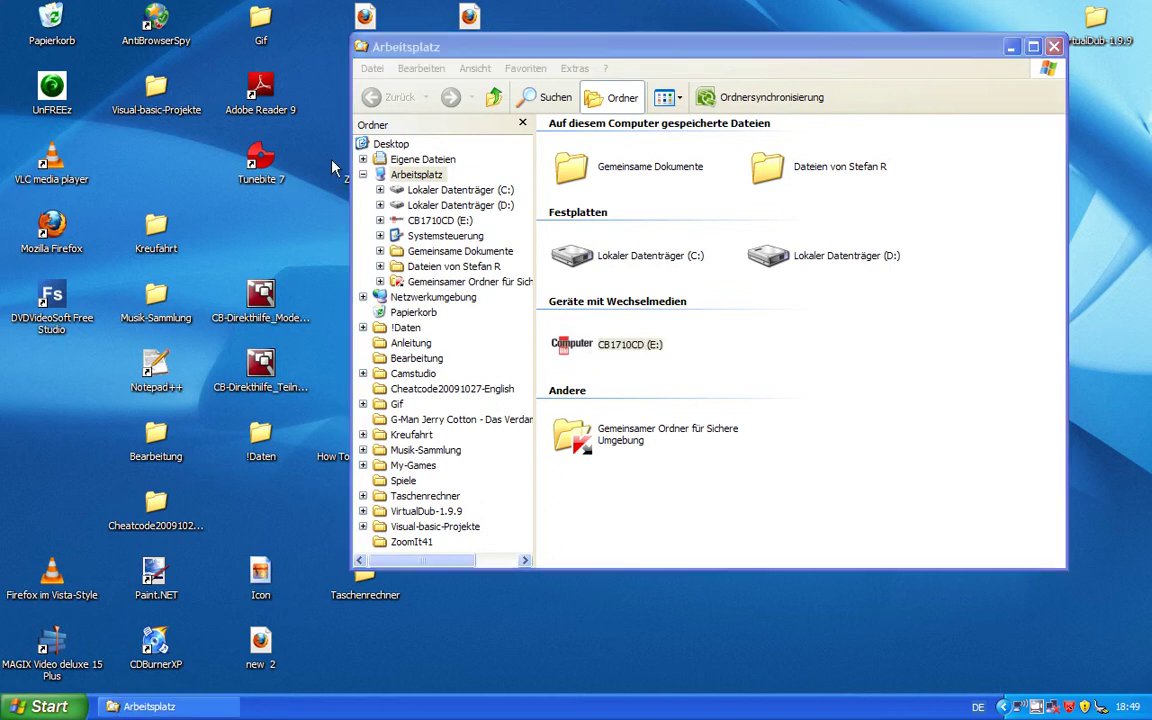
{"action": "left_click", "coordinate": [1054, 46]}
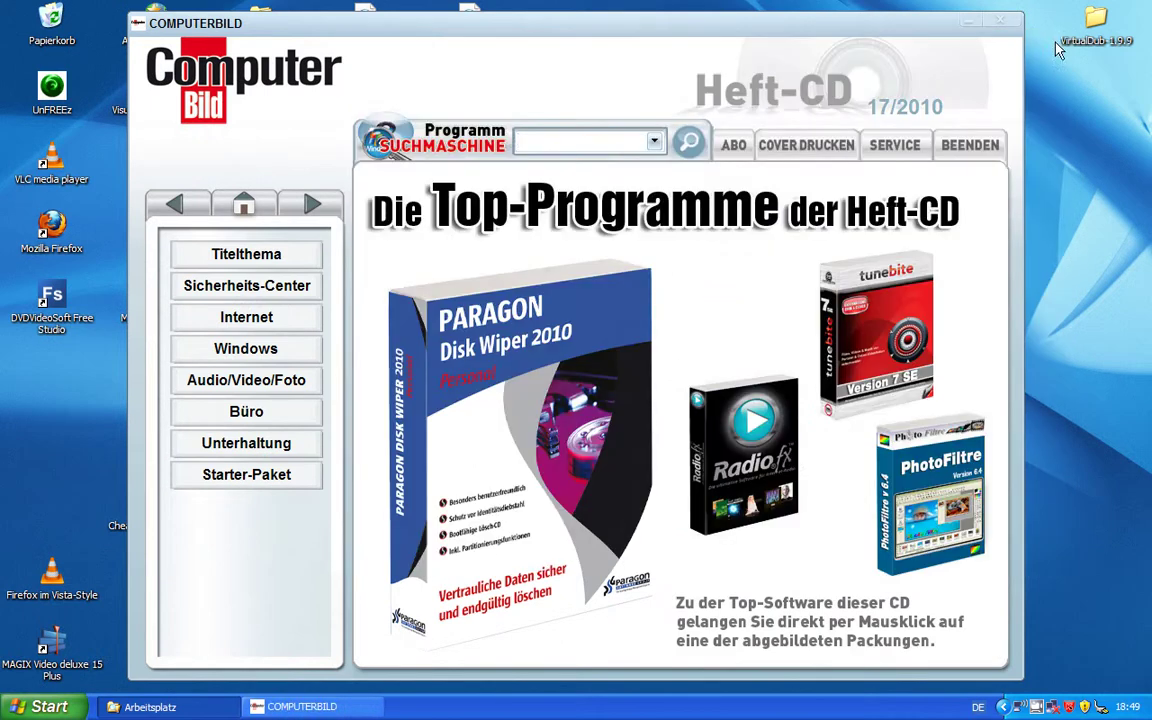
- Look through the subscription, cover printing and service pages of the Heft-CD 17/2010 menu
{"action": "left_click_drag", "start_coordinate": [631, 31], "coordinate": [643, 11]}
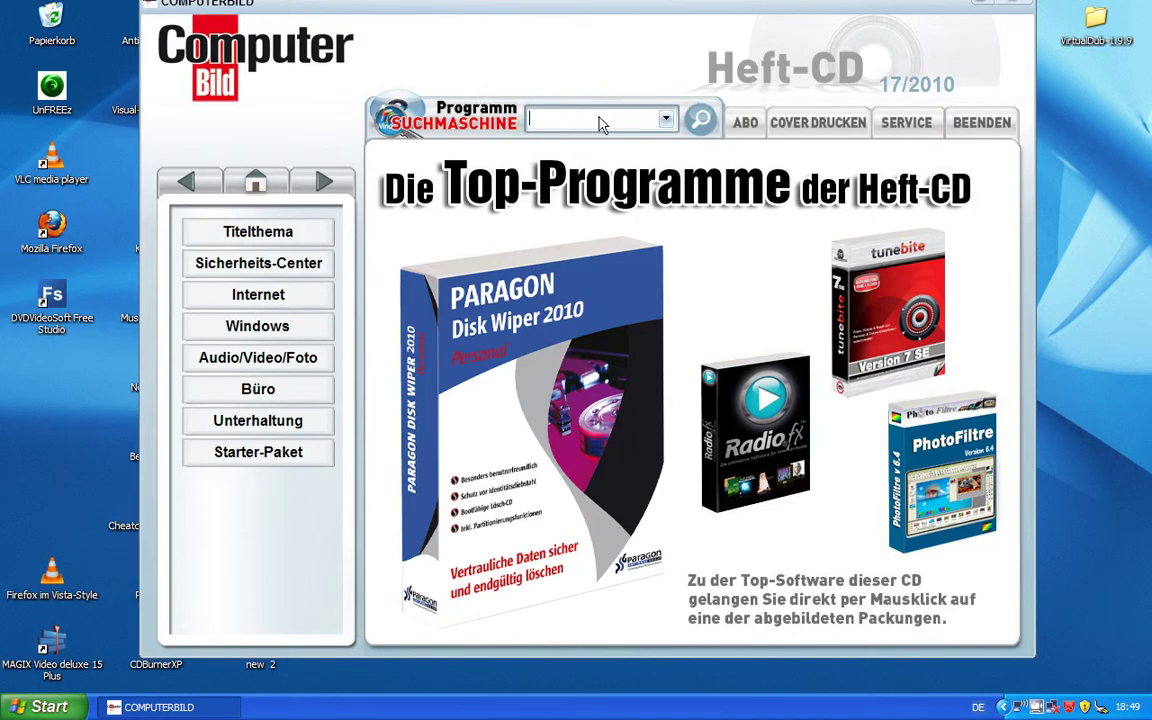
{"action": "left_click", "coordinate": [747, 123]}
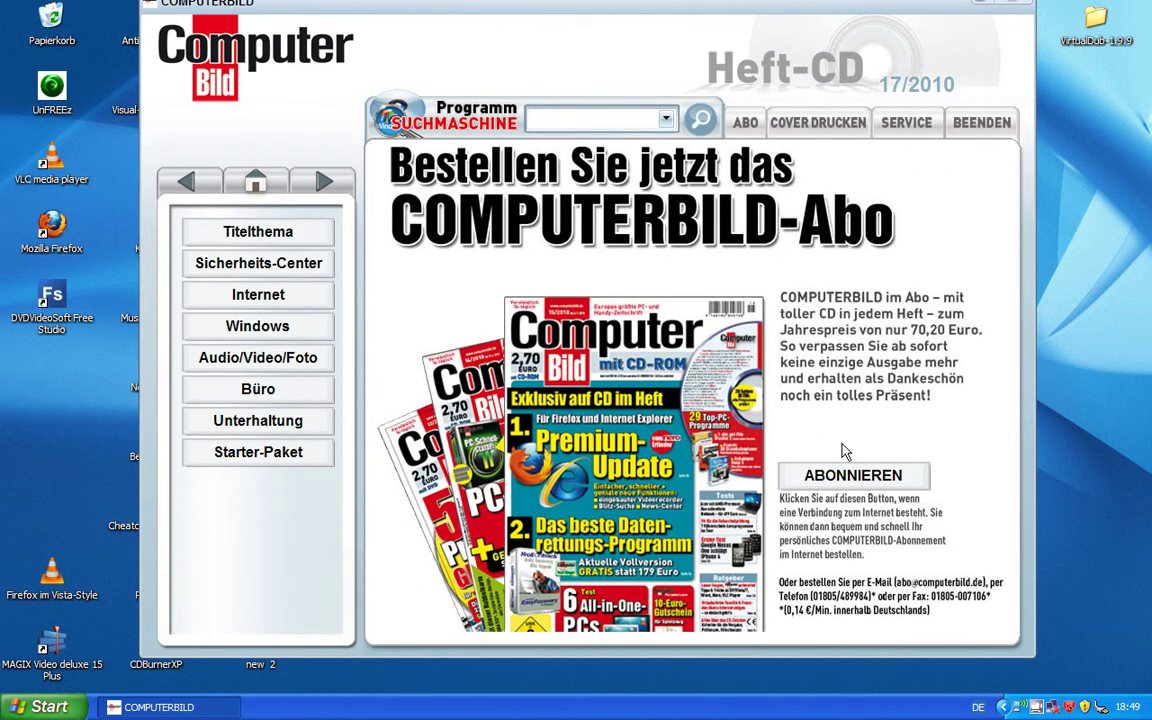
{"action": "left_click", "coordinate": [816, 122]}
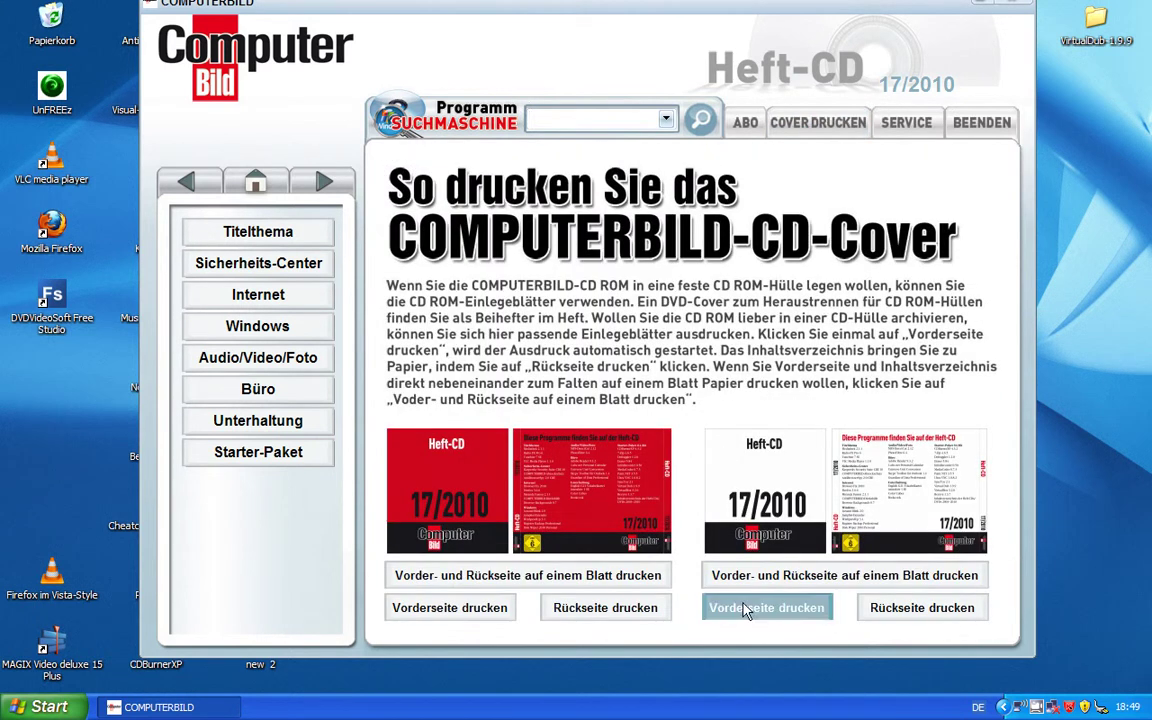
{"action": "left_click", "coordinate": [906, 122]}
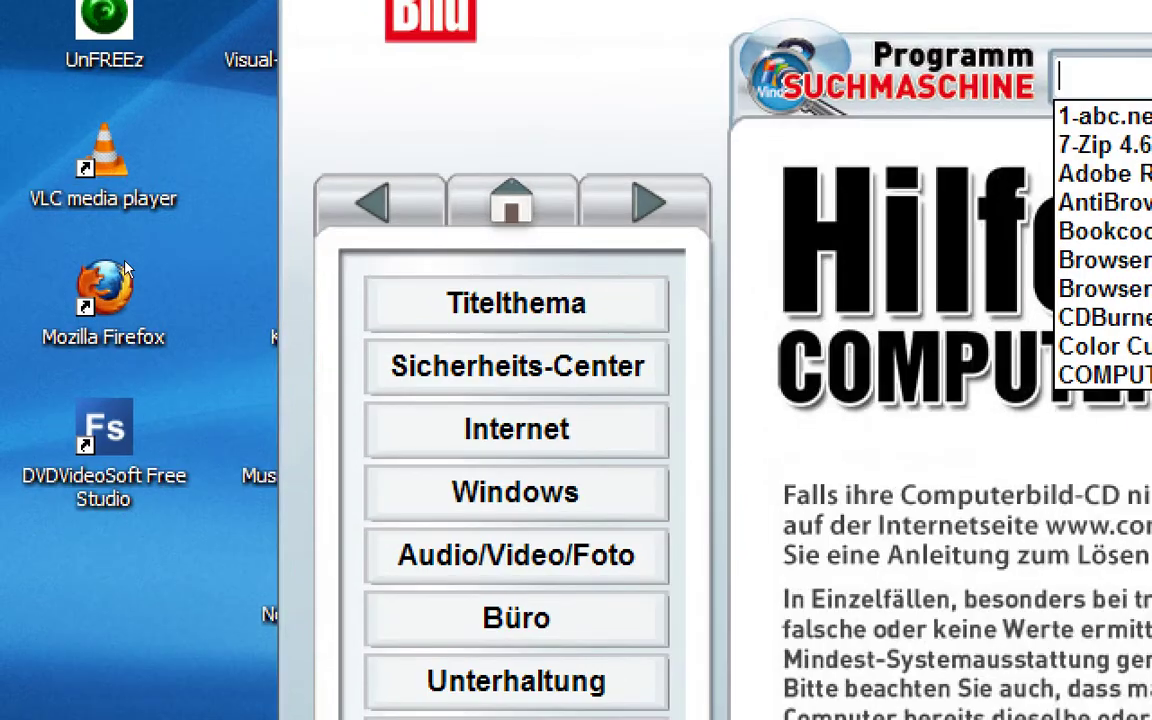
- Open the Kaspersky Security Suite CBE 10 entry in the disc's Sicherheits-Center category and run its system test
{"action": "mouse_move", "coordinate": [329, 250]}
{"action": "left_mouse_down"}
{"action": "mouse_move", "coordinate": [509, 303]}
{"action": "mouse_move", "coordinate": [738, 330]}
{"action": "left_mouse_up"}
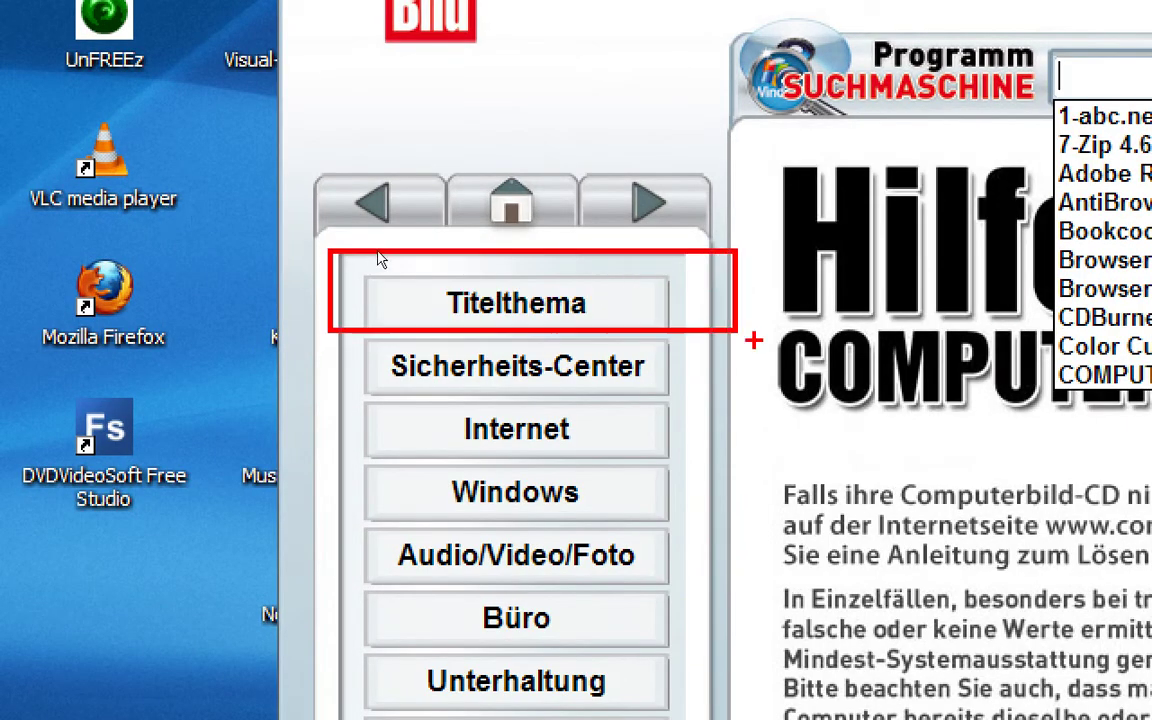
{"action": "mouse_move", "coordinate": [341, 354]}
{"action": "left_mouse_down"}
{"action": "mouse_move", "coordinate": [706, 366]}
{"action": "mouse_move", "coordinate": [717, 387]}
{"action": "left_mouse_up"}
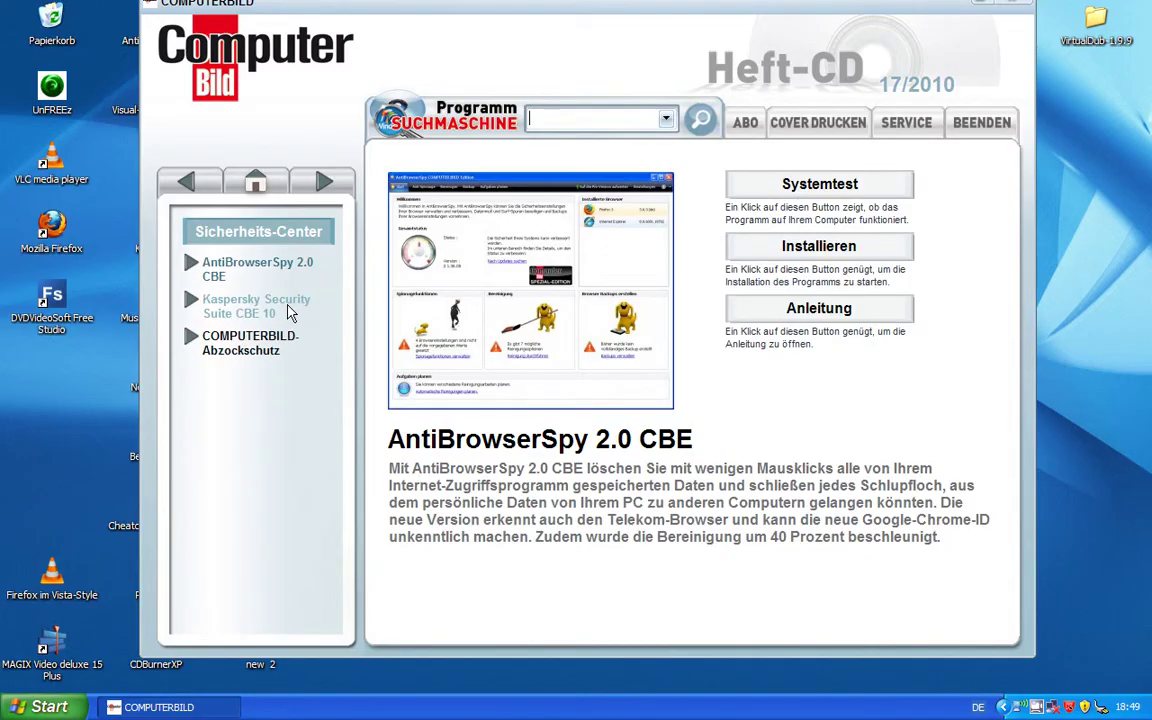
{"action": "left_click", "coordinate": [285, 315]}
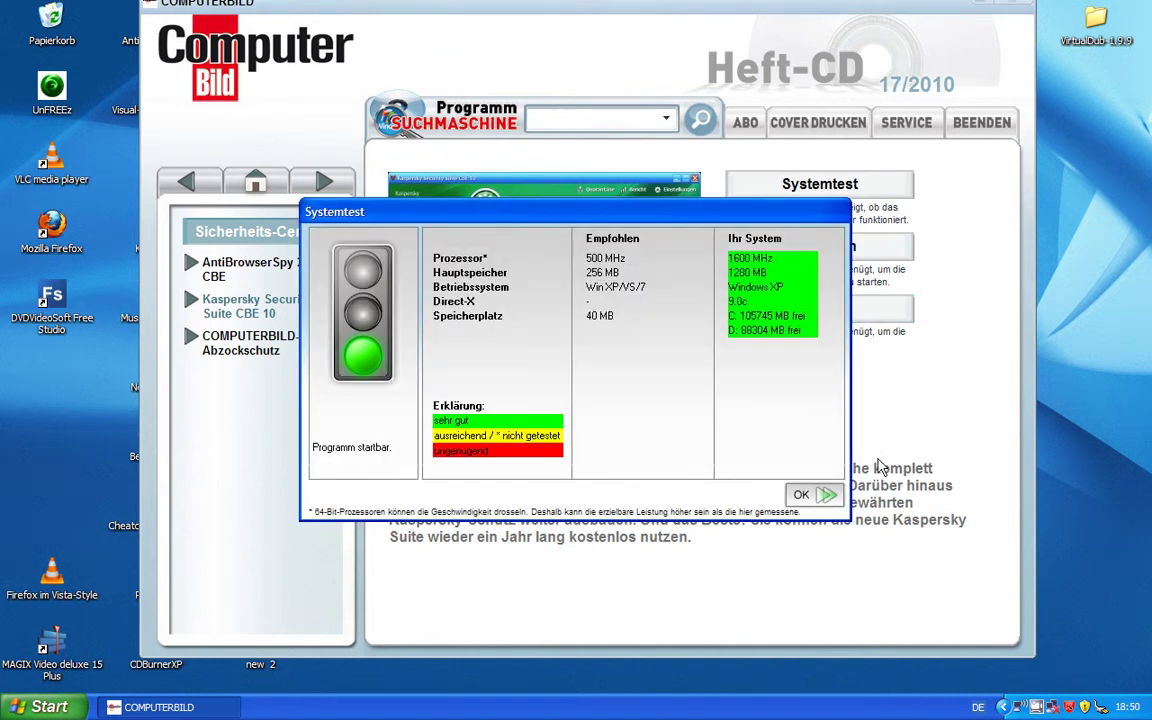
{"action": "left_click", "coordinate": [802, 494]}
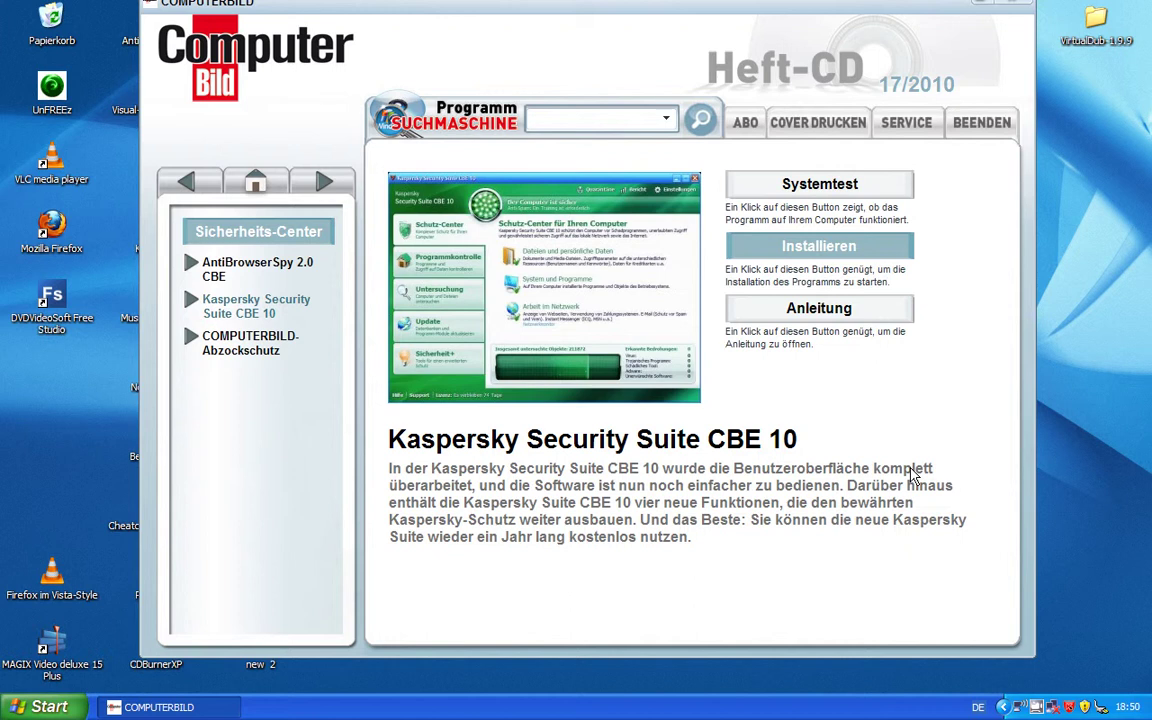
- Open the installed Kaspersky Security Suite CBE 10 and look through its sections from Programmkontrolle to Sicherheit+, returning to Schutz-Center
{"action": "left_click", "coordinate": [1006, 707]}
{"action": "double_click", "coordinate": [1055, 706]}
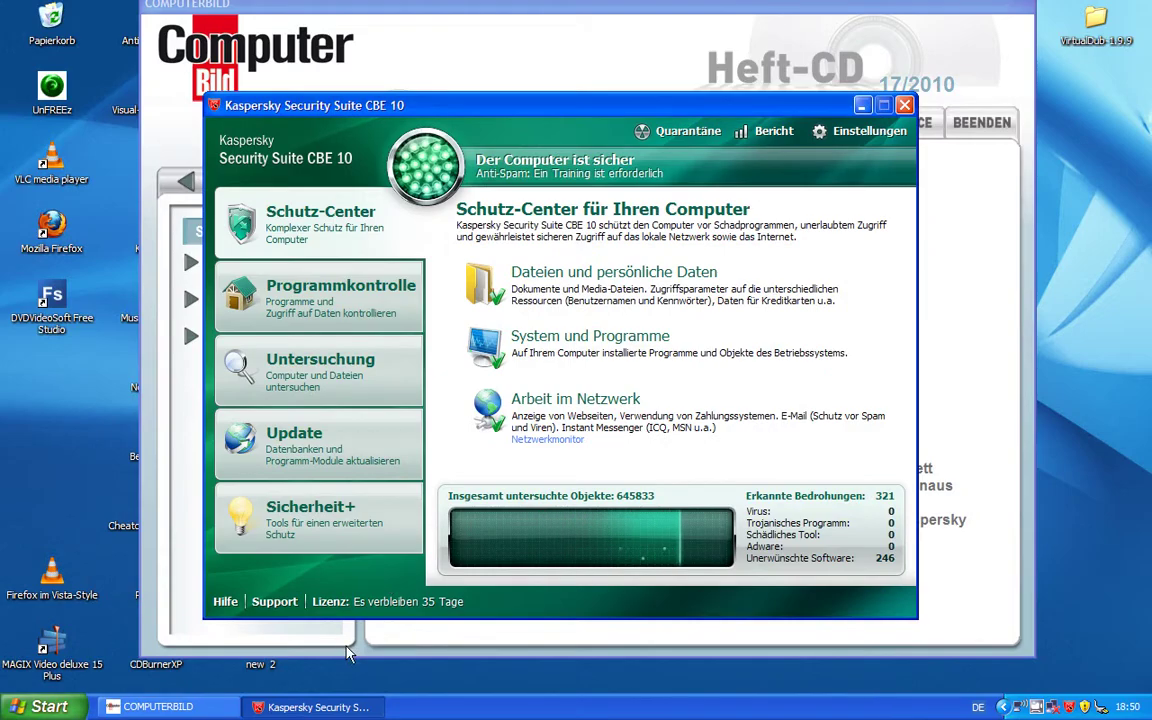
{"action": "left_click", "coordinate": [368, 314]}
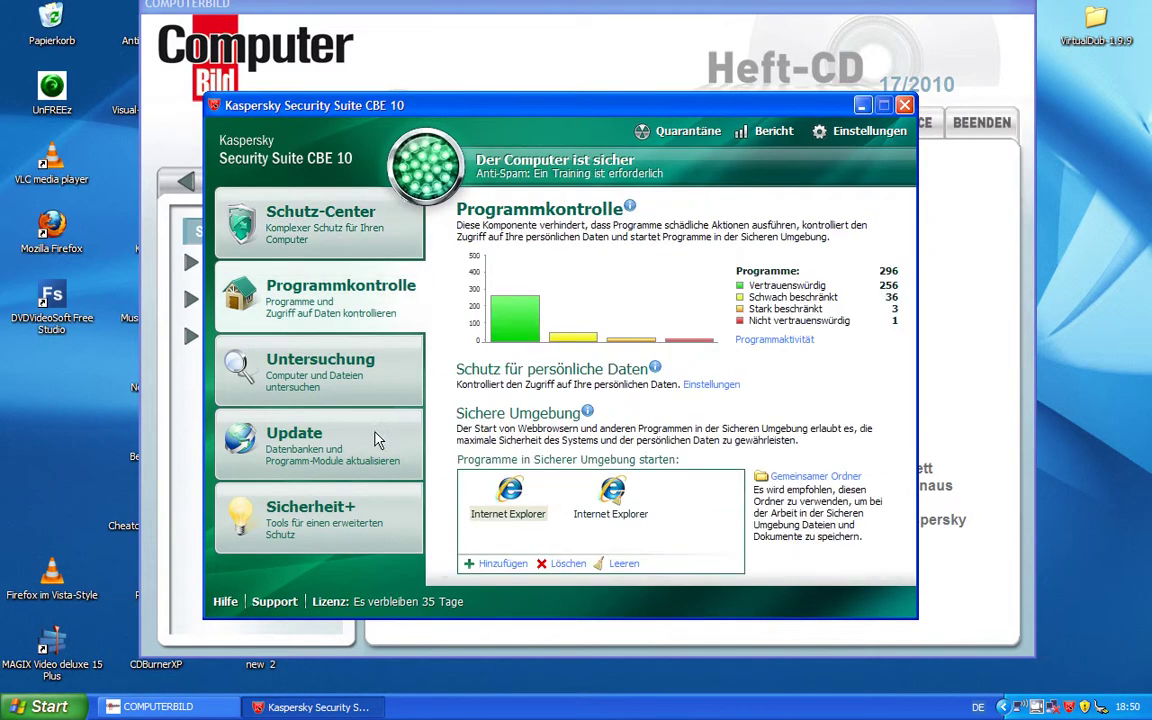
{"action": "left_click", "coordinate": [300, 385]}
{"action": "left_click", "coordinate": [340, 460]}
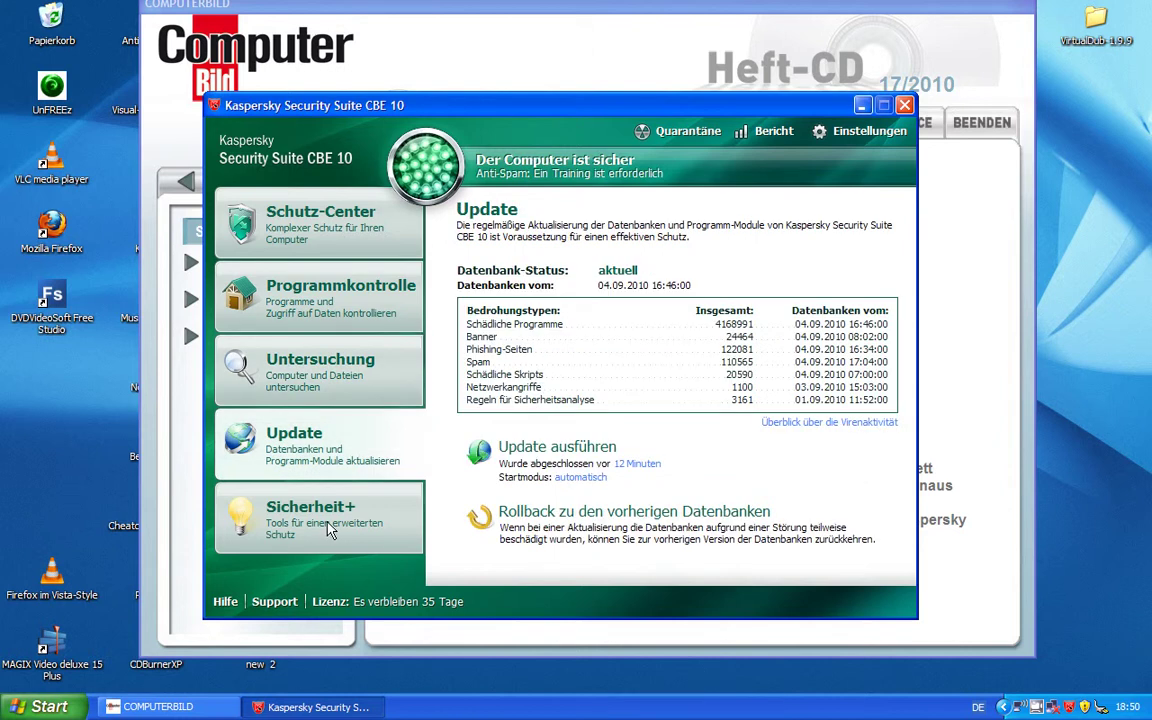
{"action": "left_click", "coordinate": [300, 500]}
{"action": "left_click", "coordinate": [393, 208]}
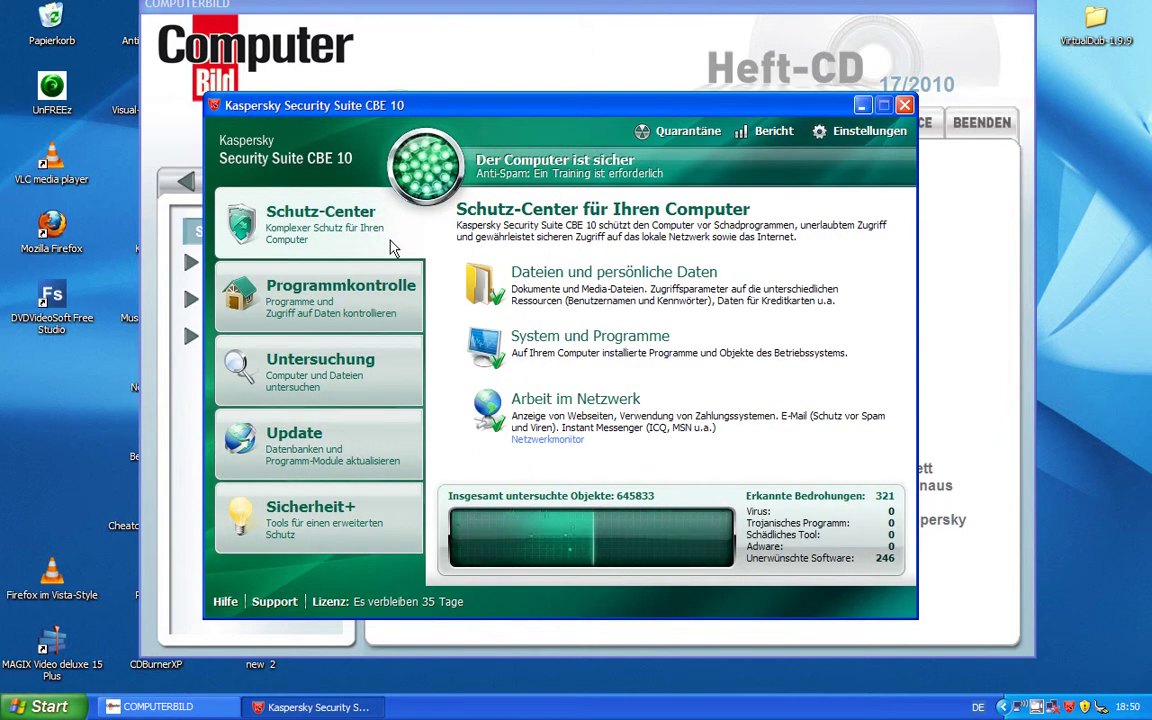
- View the active licence and renewal options in Kaspersky's Lizenz-Manager, and close the Kaspersky window
{"action": "left_click_drag", "start_coordinate": [559, 103], "coordinate": [575, 17]}
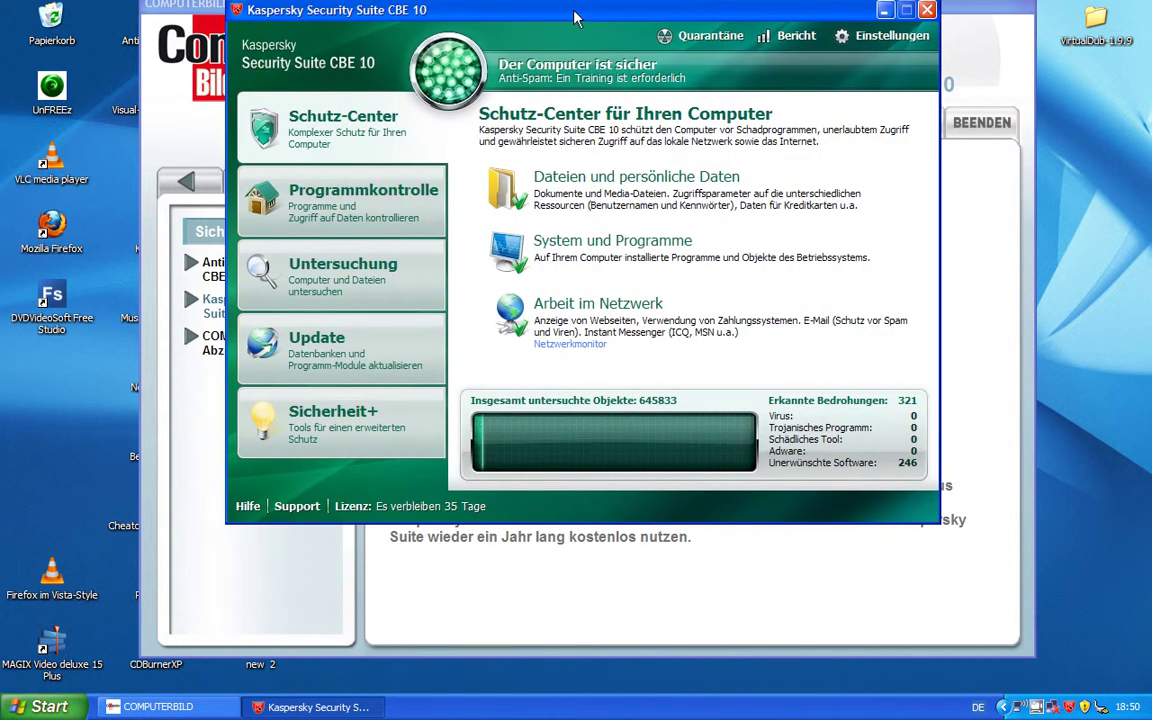
{"action": "left_click", "coordinate": [352, 507]}
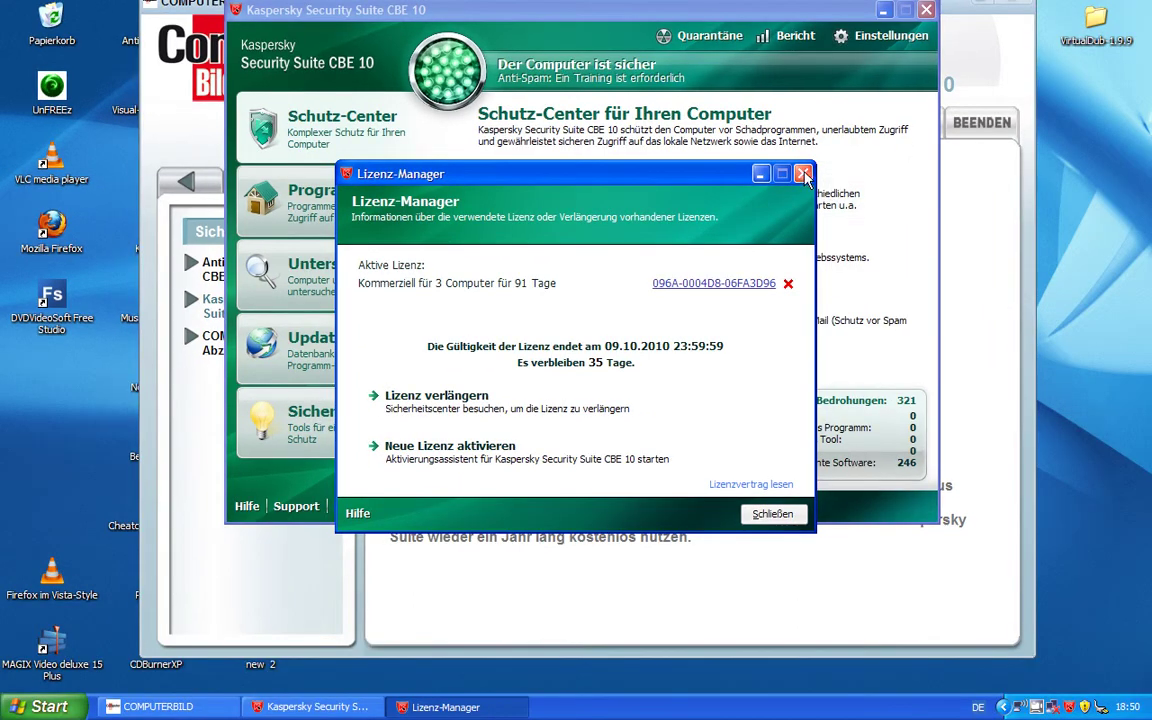
{"action": "left_click", "coordinate": [804, 175]}
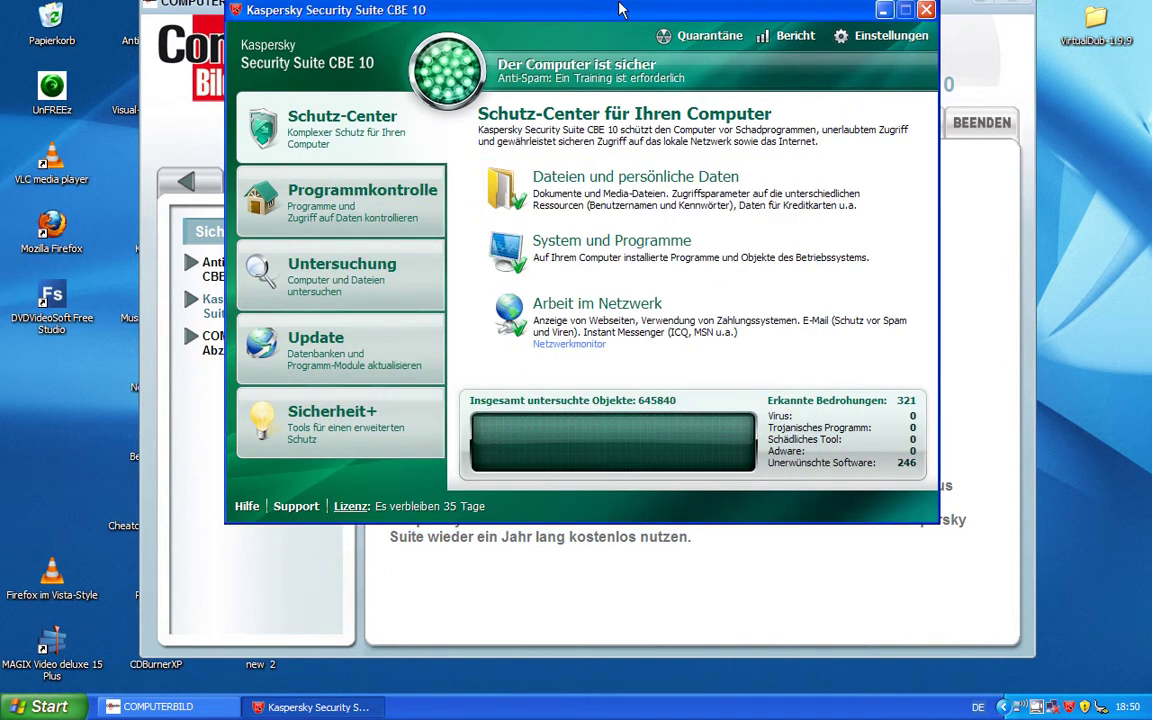
{"action": "left_click_drag", "start_coordinate": [620, 10], "coordinate": [643, 168]}
{"action": "left_click_drag", "start_coordinate": [636, 213], "coordinate": [648, 106]}
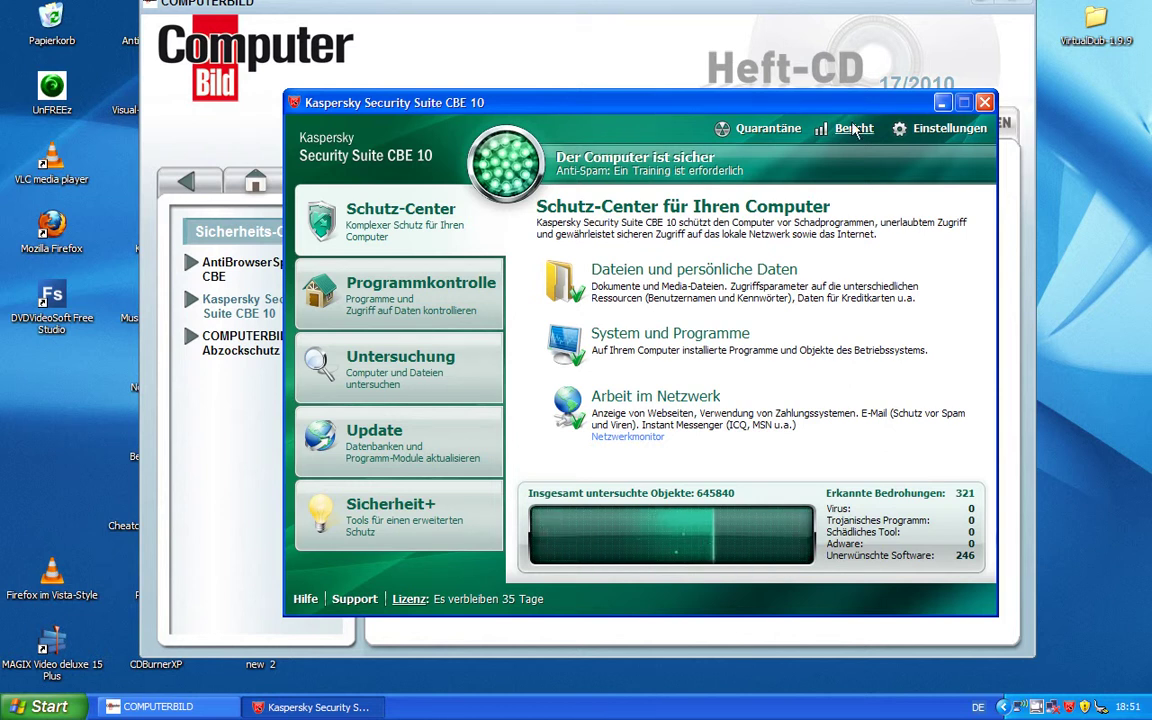
{"action": "key", "text": "alt+F4"}
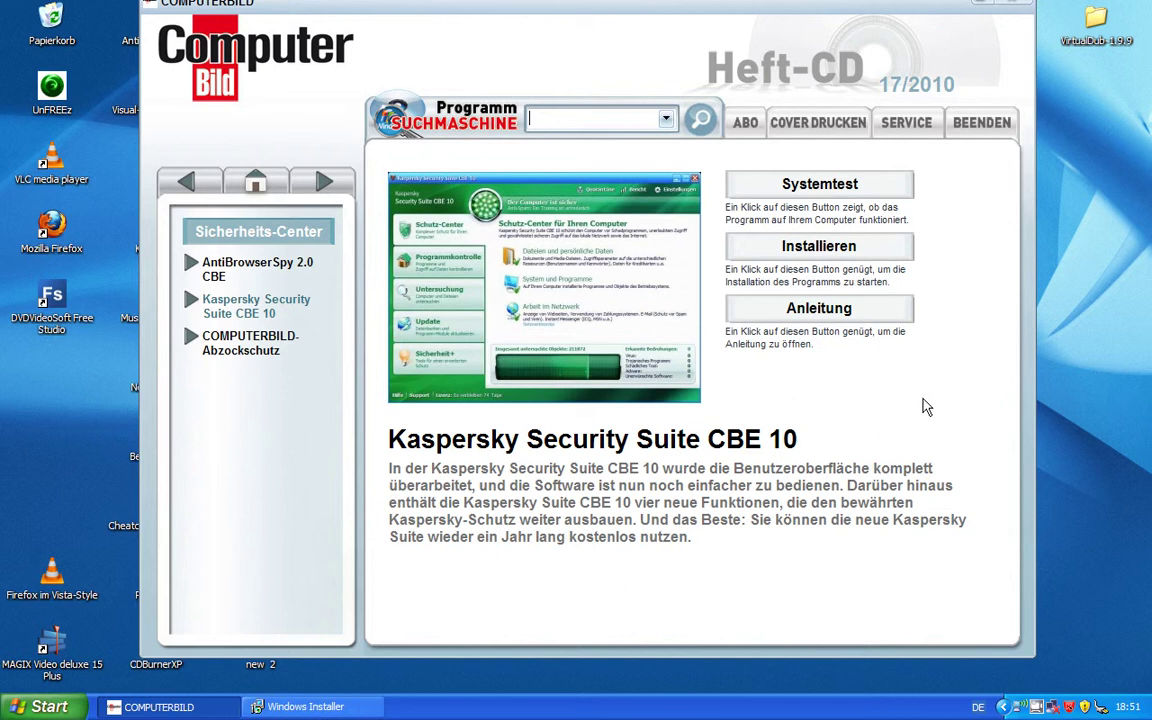
- Switch to the Kaspersky Security Suite CBE 10 installer and choose Ändern to reach the custom component selection
{"action": "left_click", "coordinate": [328, 716]}
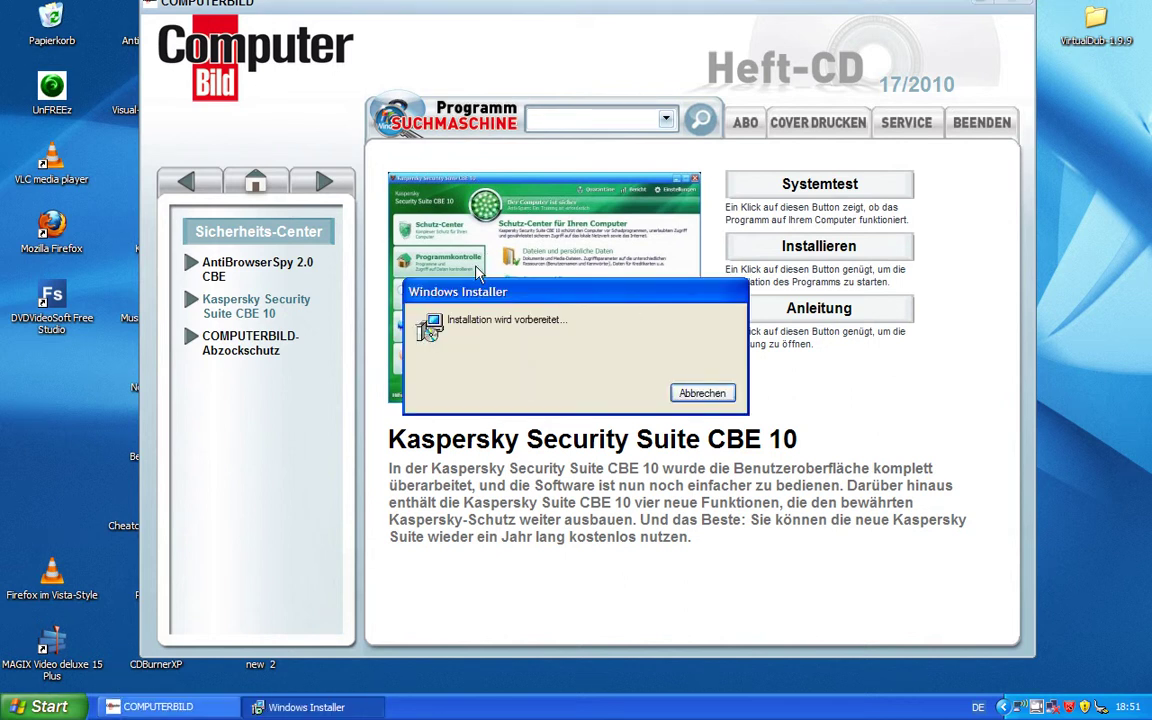
{"action": "left_click_drag", "start_coordinate": [468, 296], "coordinate": [573, 360]}
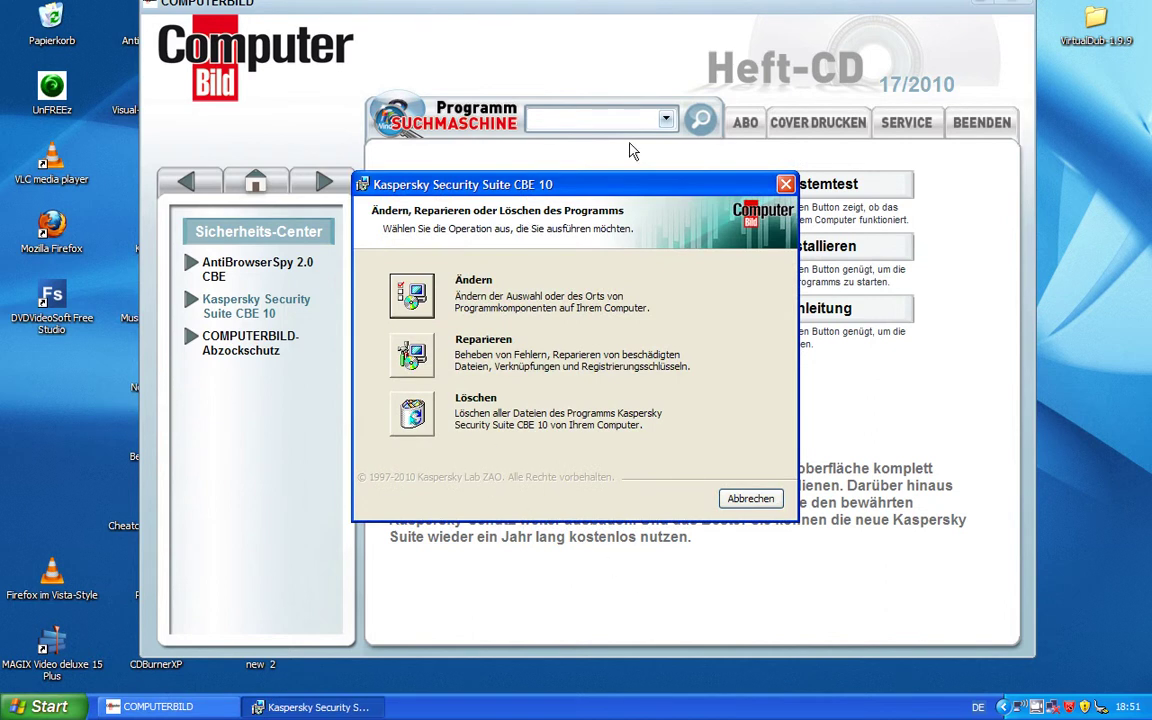
{"action": "left_click_drag", "start_coordinate": [617, 196], "coordinate": [595, 327]}
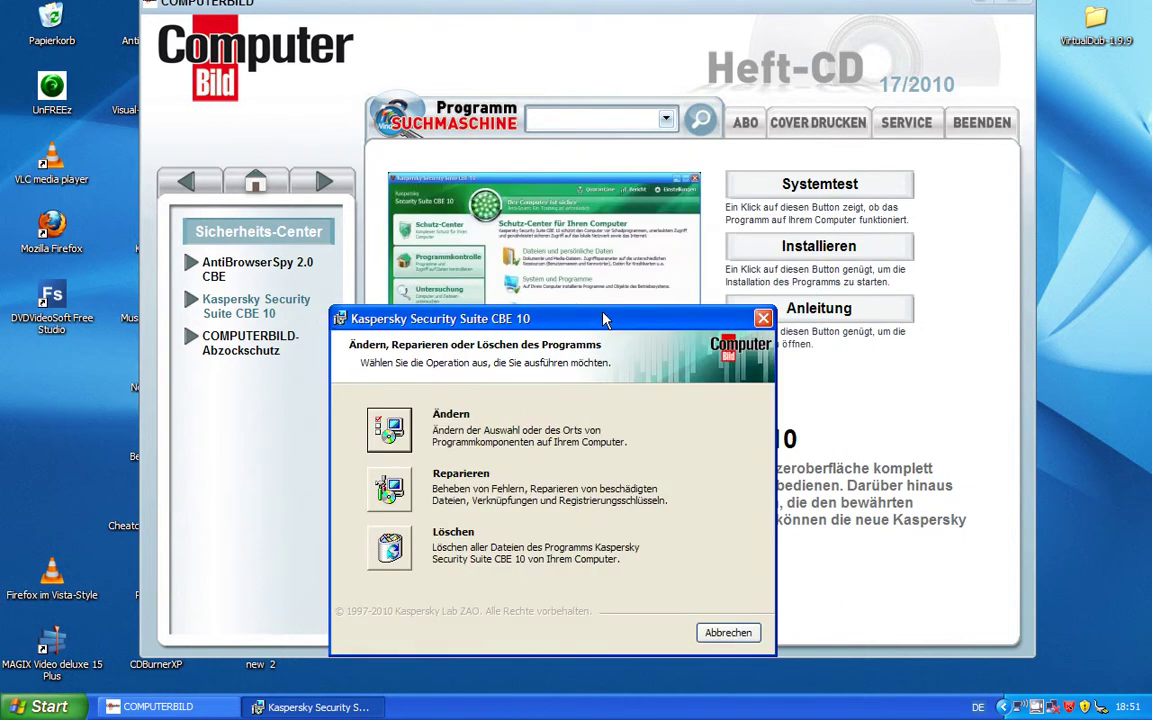
{"action": "left_click", "coordinate": [387, 427]}
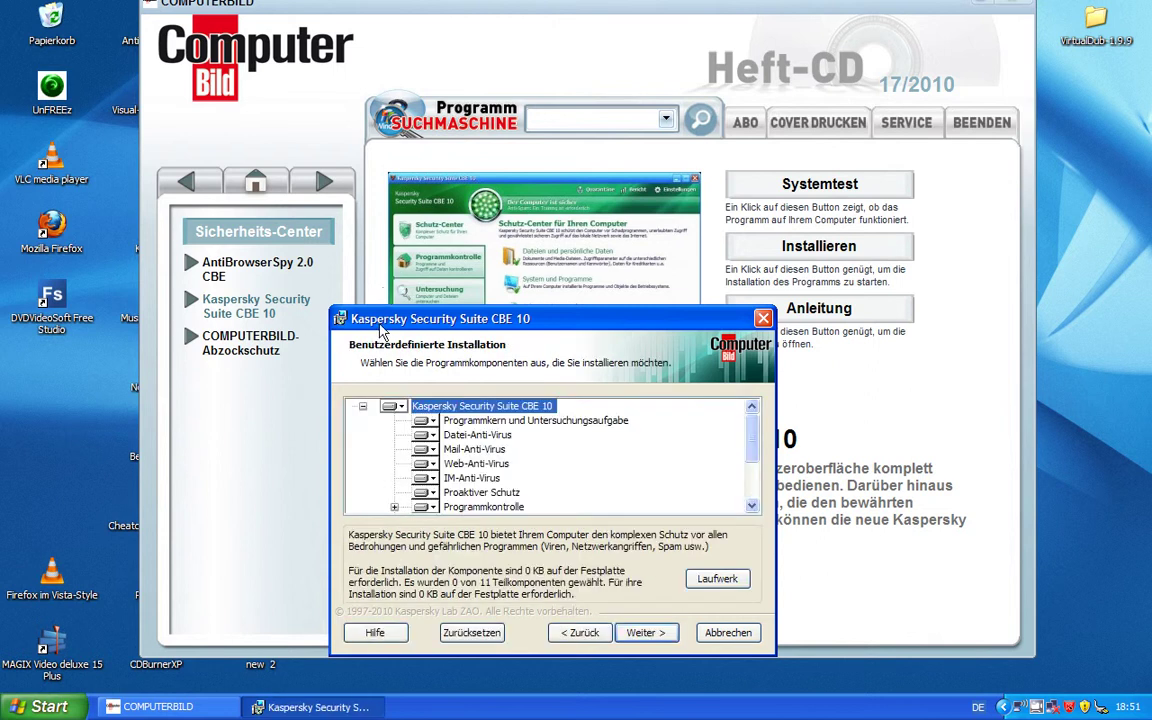
- Look through the Kaspersky Security Suite CBE 10 component list, return to the operation selection and cancel the installation wizard
{"action": "left_click", "coordinate": [752, 500]}
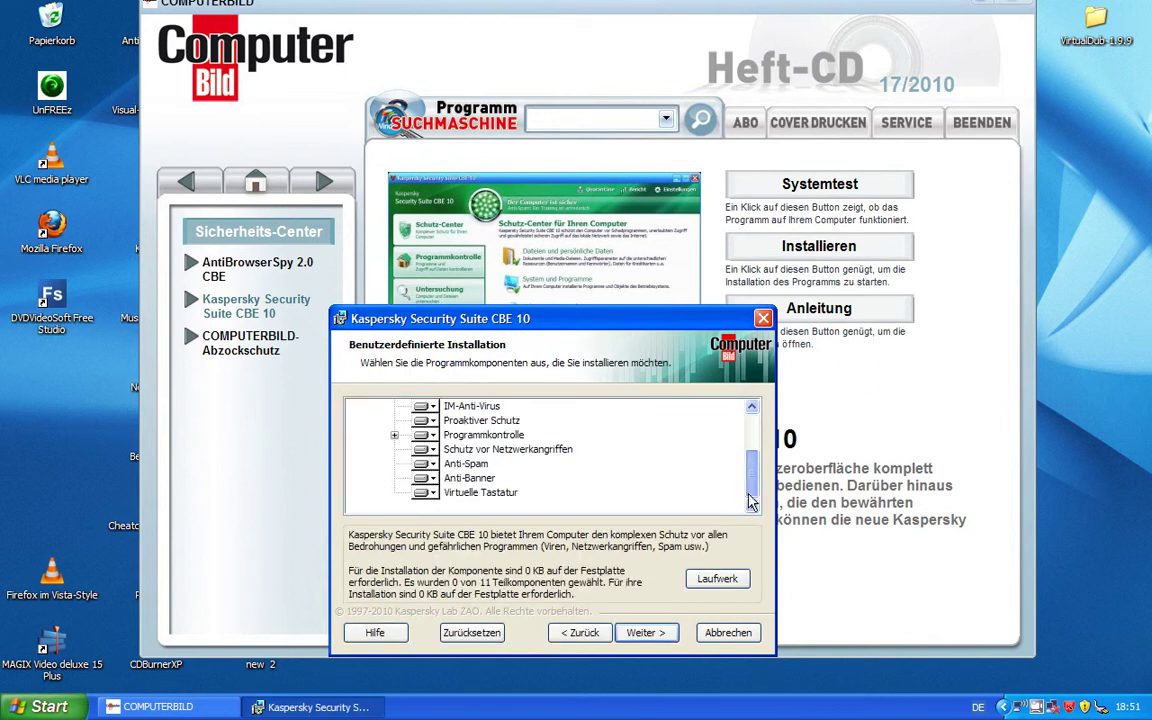
{"action": "left_click_drag", "start_coordinate": [752, 492], "coordinate": [678, 384]}
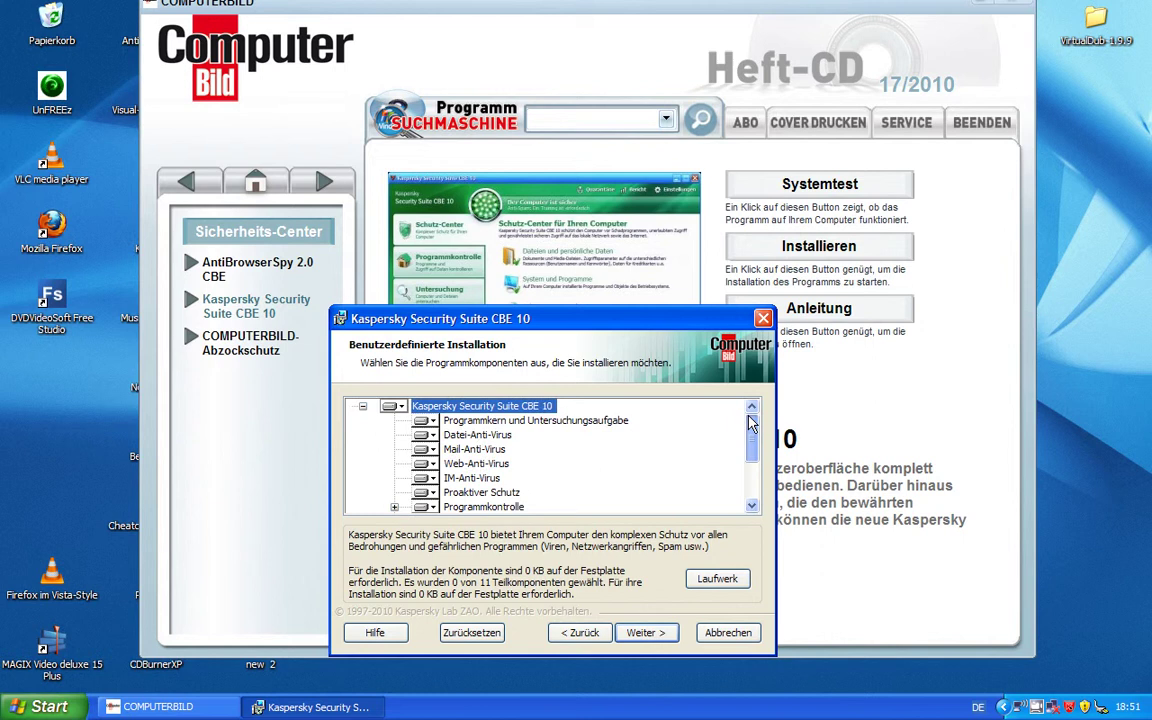
{"action": "left_click", "coordinate": [580, 633]}
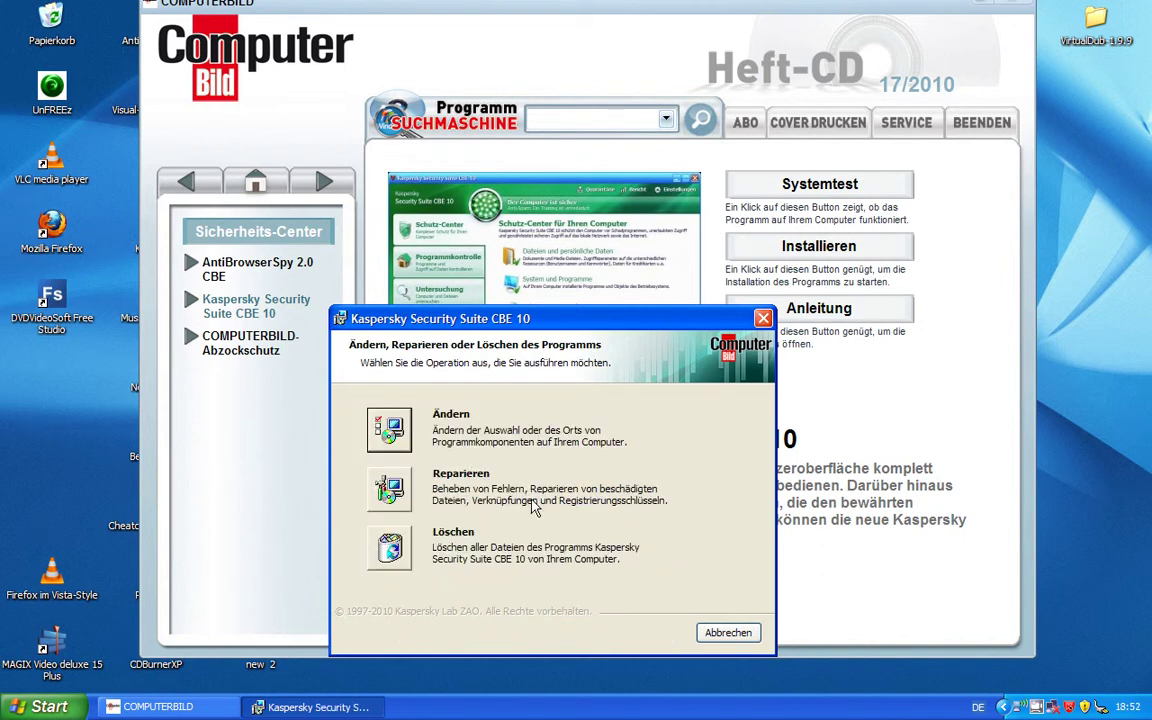
{"action": "left_click", "coordinate": [763, 318]}
{"action": "left_click", "coordinate": [535, 395]}
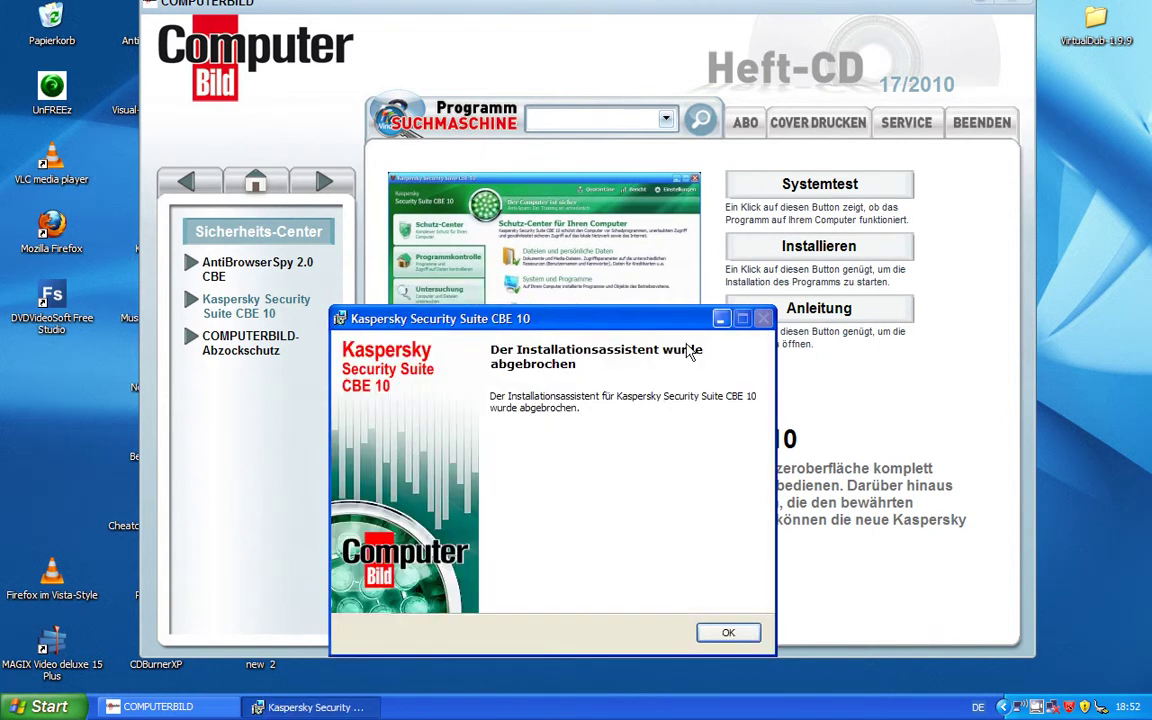
{"action": "left_click", "coordinate": [734, 634]}
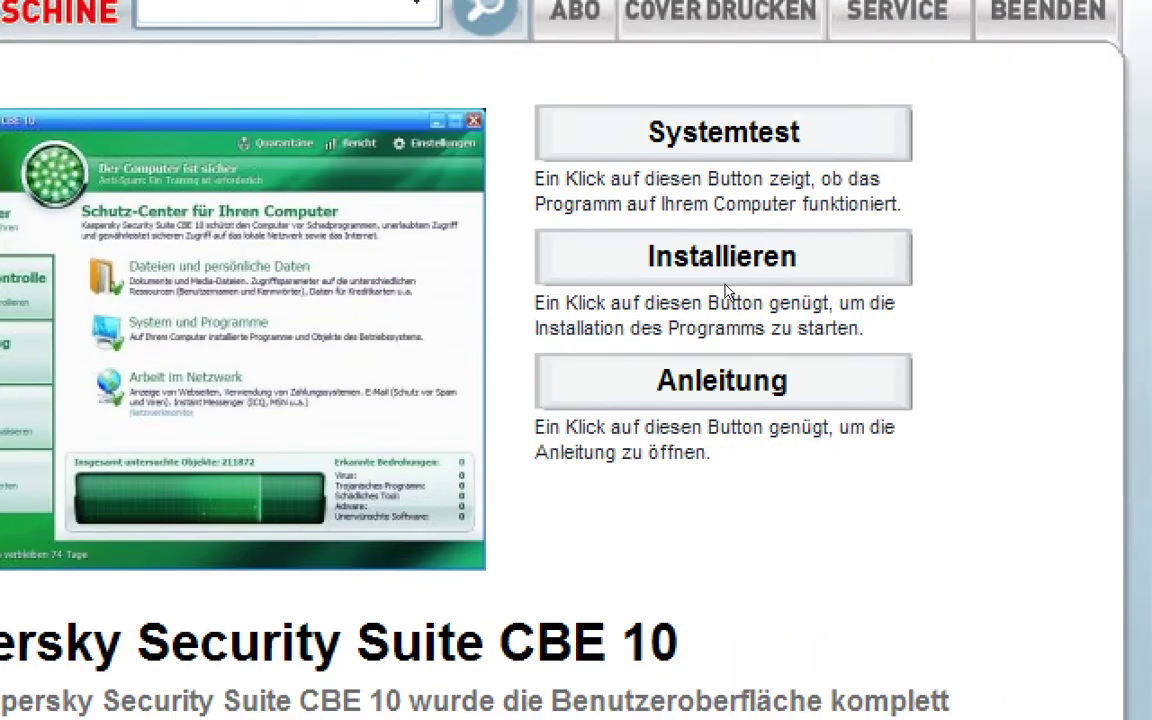
- Open the Anleitung for Kaspersky Security Suite CBE 10 and accept the Adobe Reader licence agreement
{"action": "left_click", "coordinate": [760, 385]}
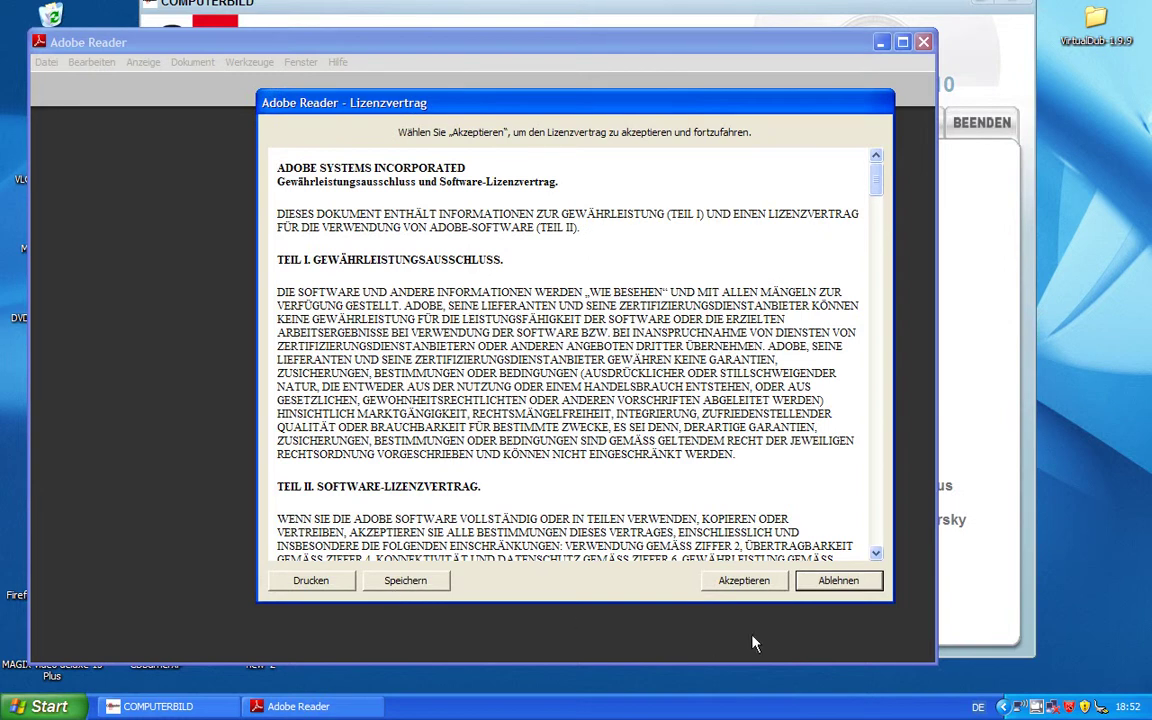
{"action": "left_click", "coordinate": [748, 582]}
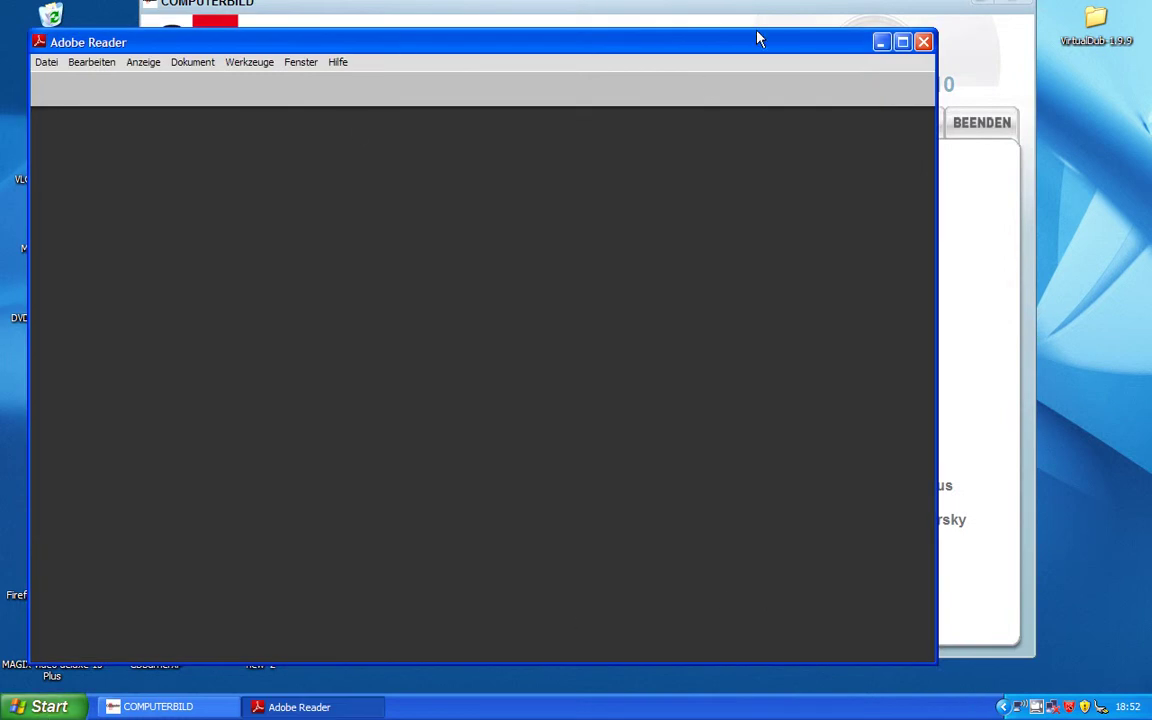
- Switch to the COMPUTERBILD disc window, search its programs for Adobe Reader and open that entry
{"action": "left_click", "coordinate": [214, 703]}
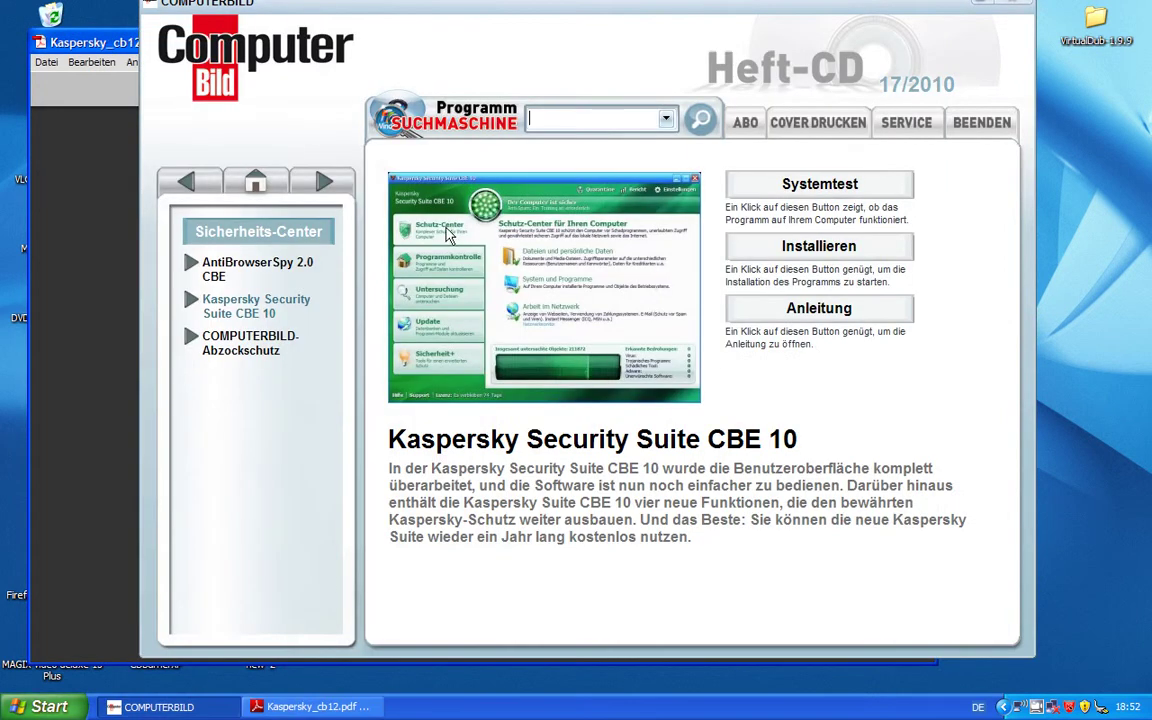
{"action": "type", "text": "ado"}
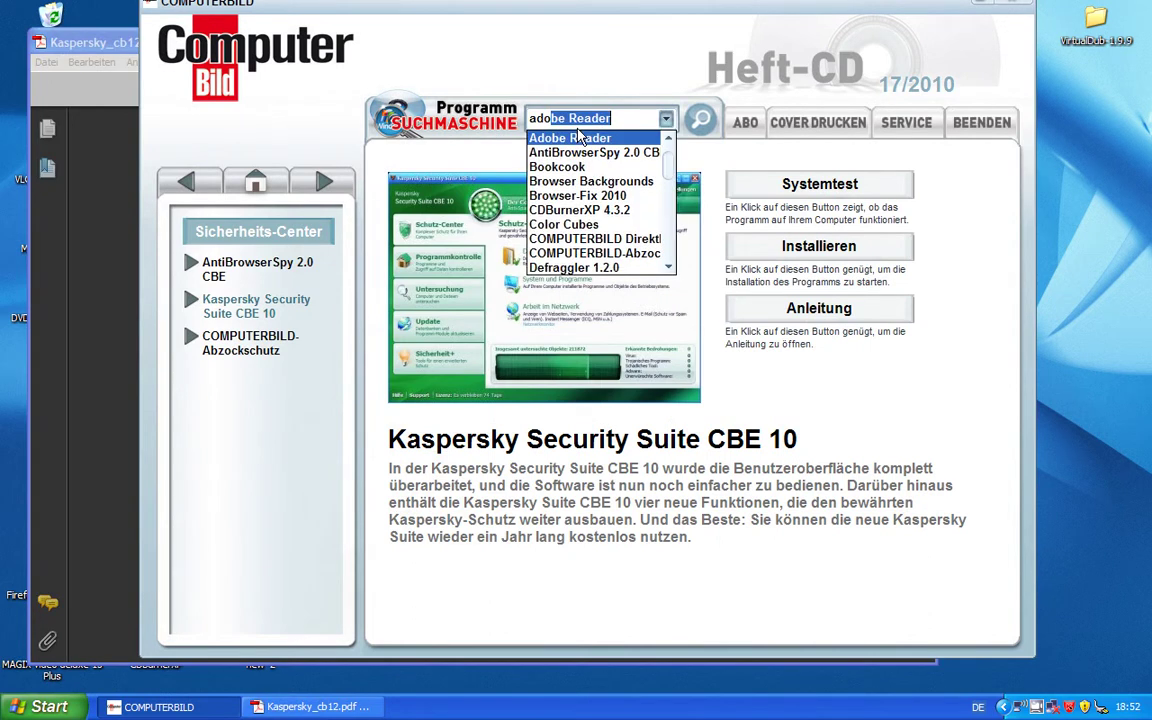
{"action": "type", "text": "be"}
{"action": "left_click", "coordinate": [580, 137]}
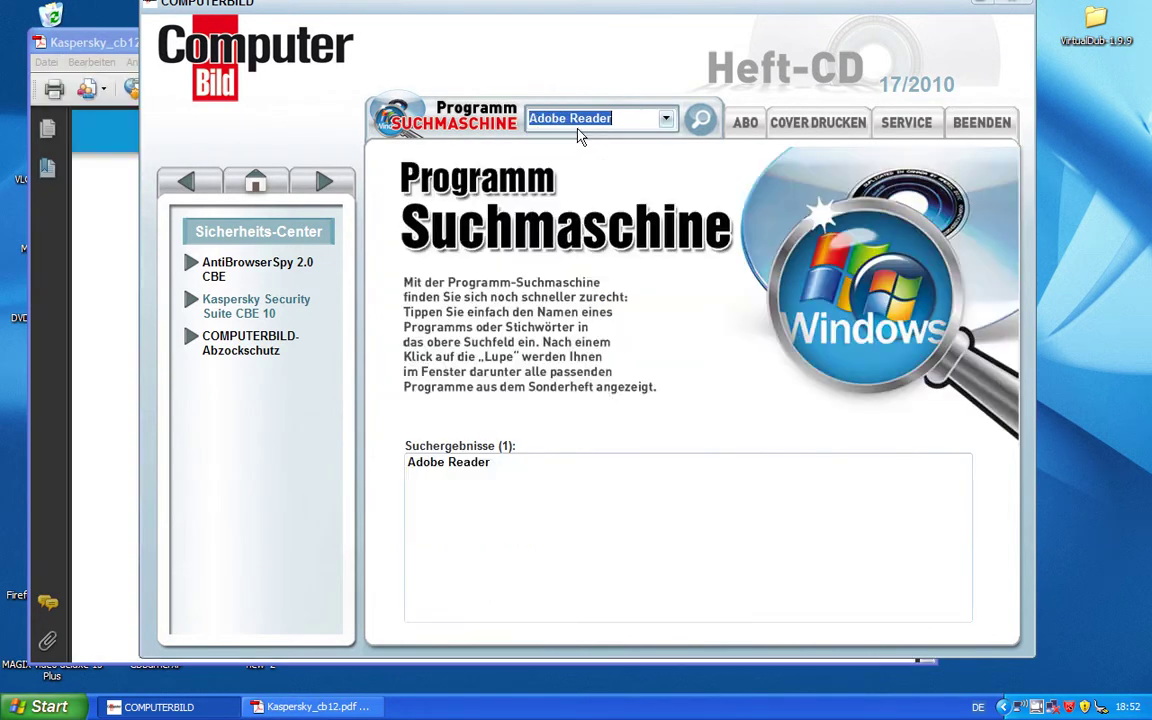
{"action": "left_click", "coordinate": [505, 464]}
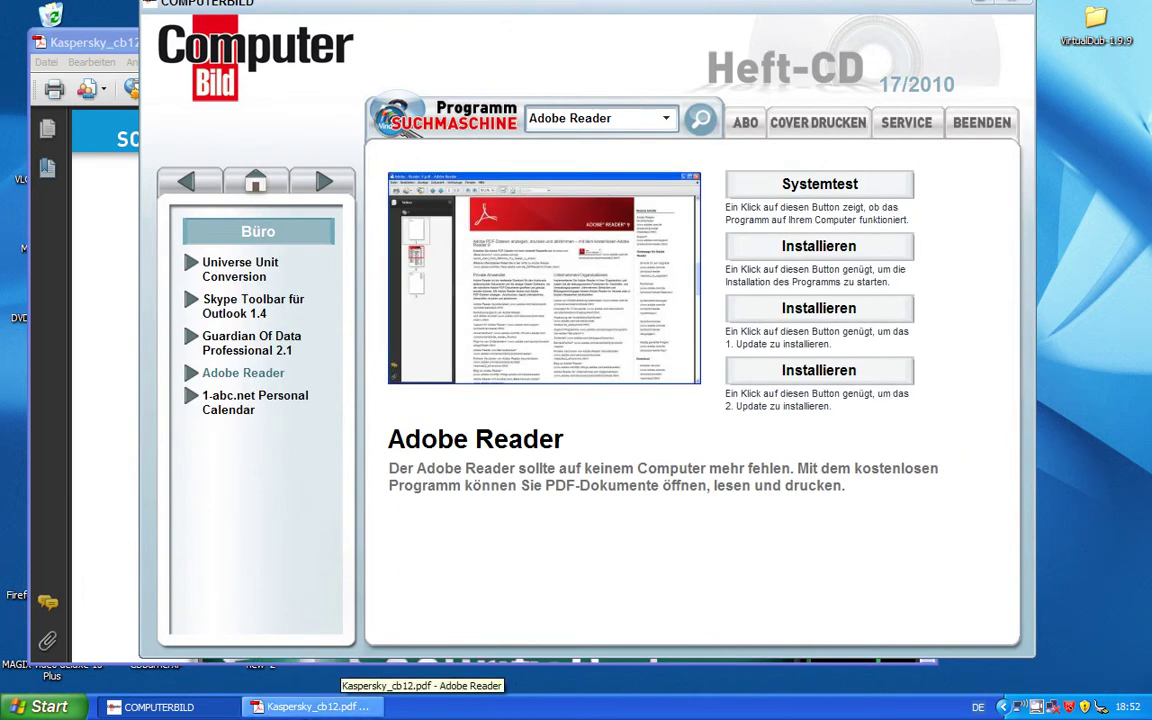
- Switch to Kaspersky_cb12.pdf in Adobe Reader, maximise it and examine the "Tipps, Tricks und Erste Hilfe" section on page 7
{"action": "left_click", "coordinate": [295, 707]}
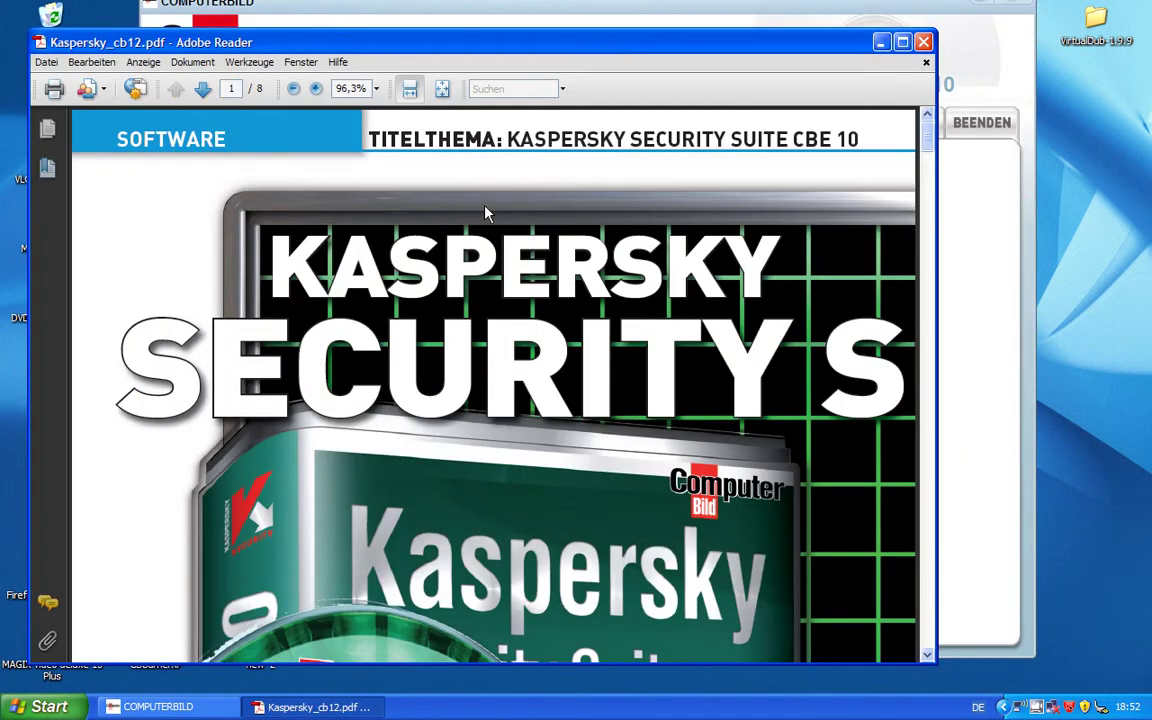
{"action": "left_click", "coordinate": [903, 43]}
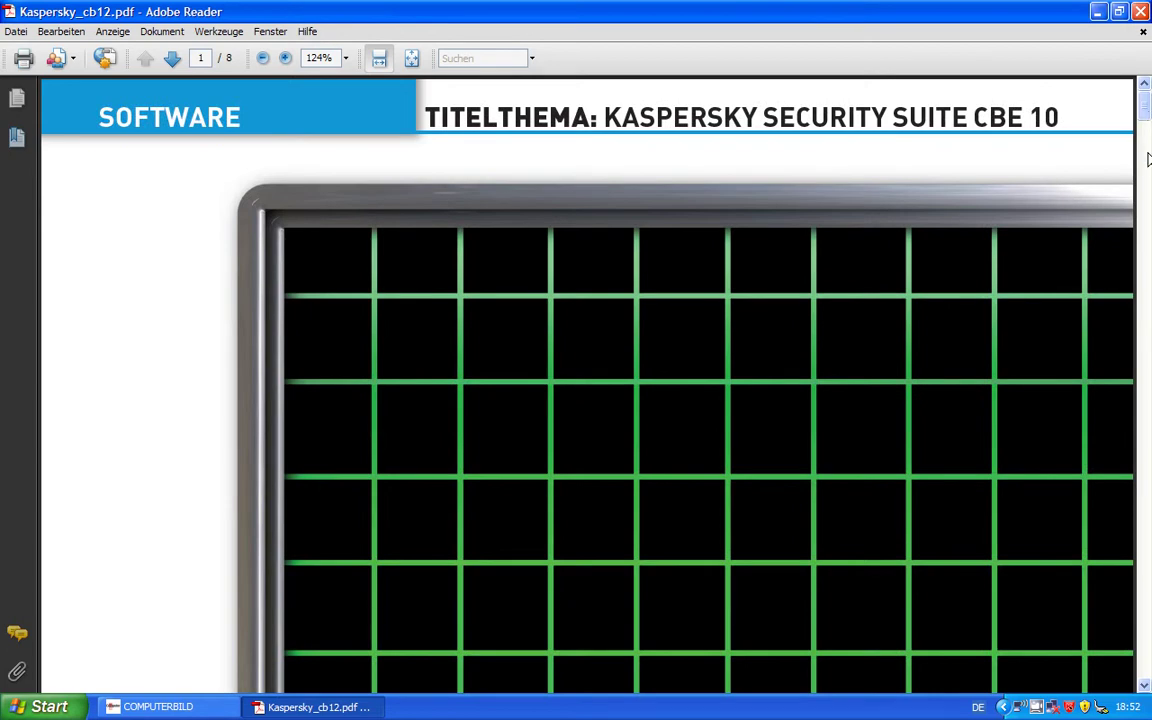
{"action": "left_click_drag", "start_coordinate": [1148, 160], "coordinate": [1148, 458]}
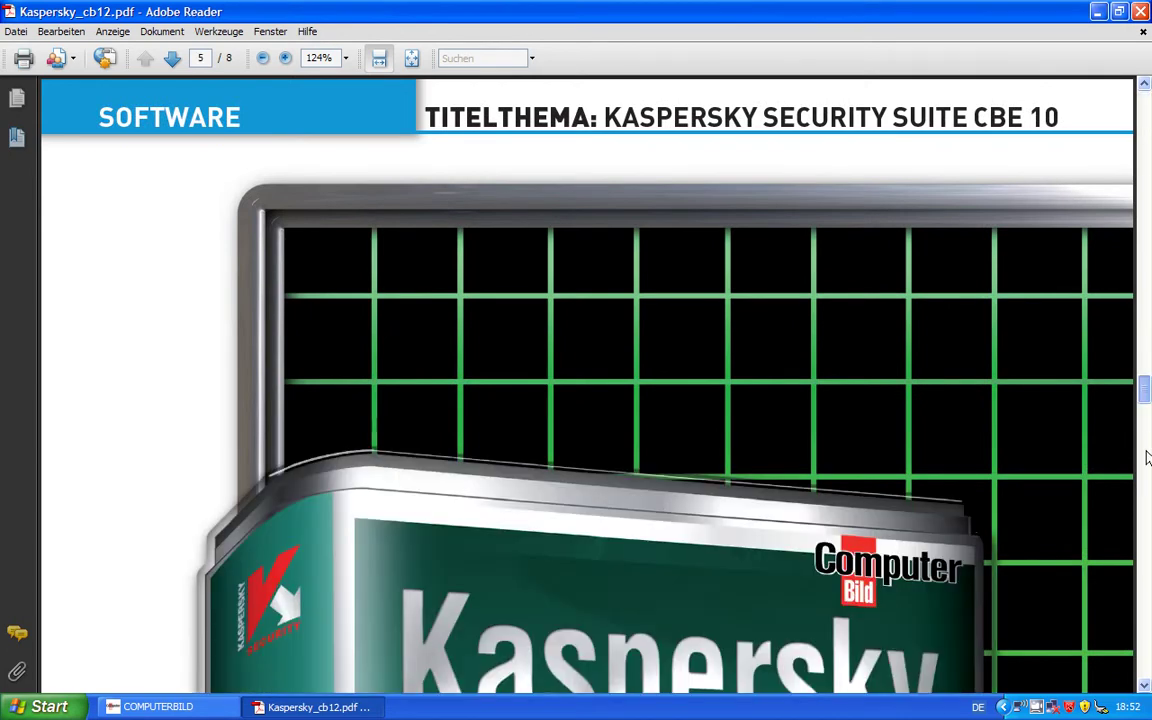
{"action": "scroll", "coordinate": [1112, 322], "scroll_direction": "down", "scroll_amount": 20}
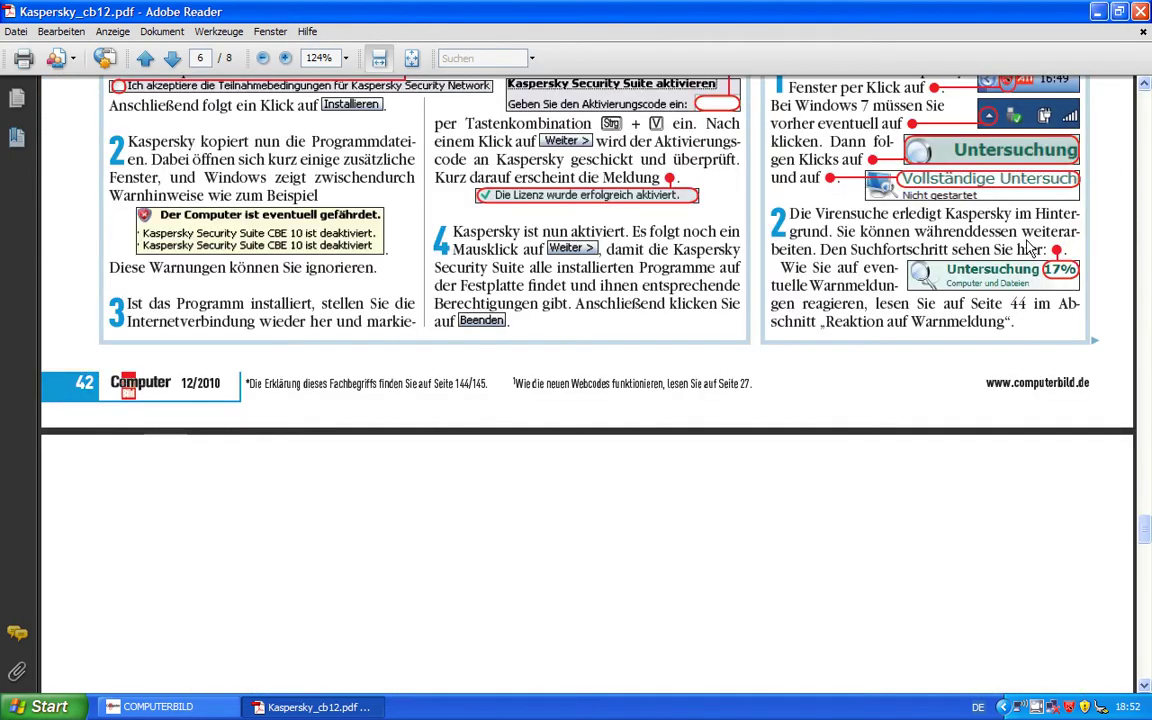
{"action": "scroll", "coordinate": [960, 300], "scroll_direction": "up", "scroll_amount": 2}
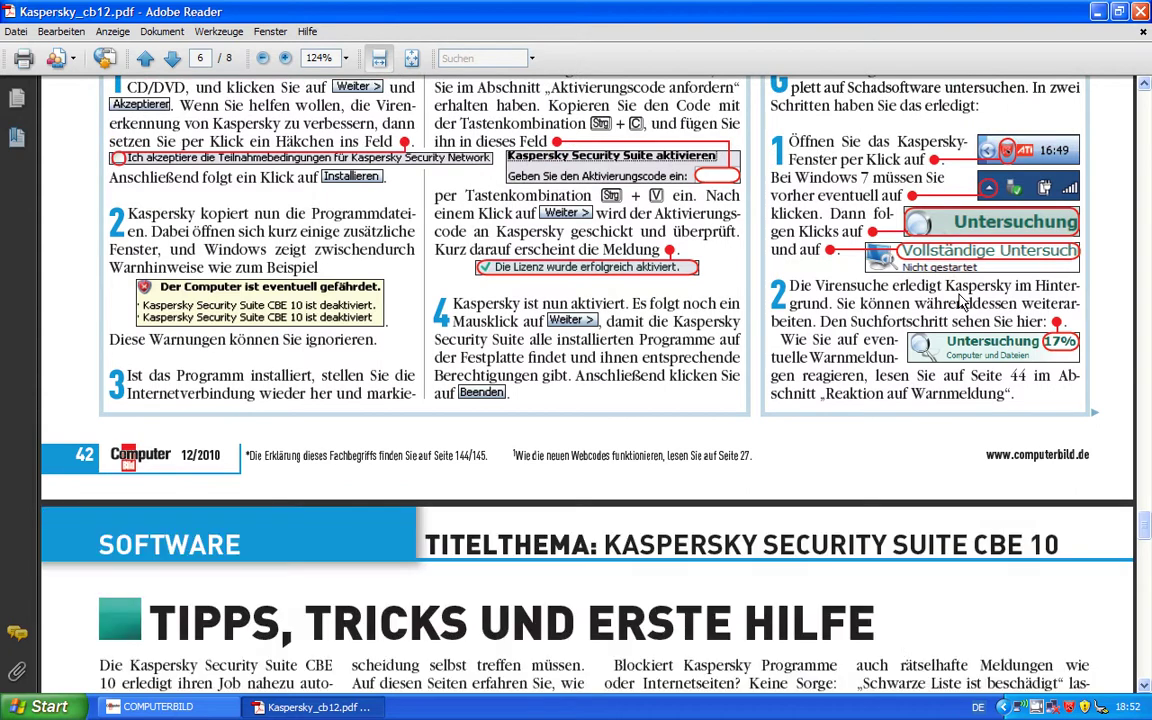
{"action": "scroll", "coordinate": [962, 295], "scroll_direction": "down", "scroll_amount": 6}
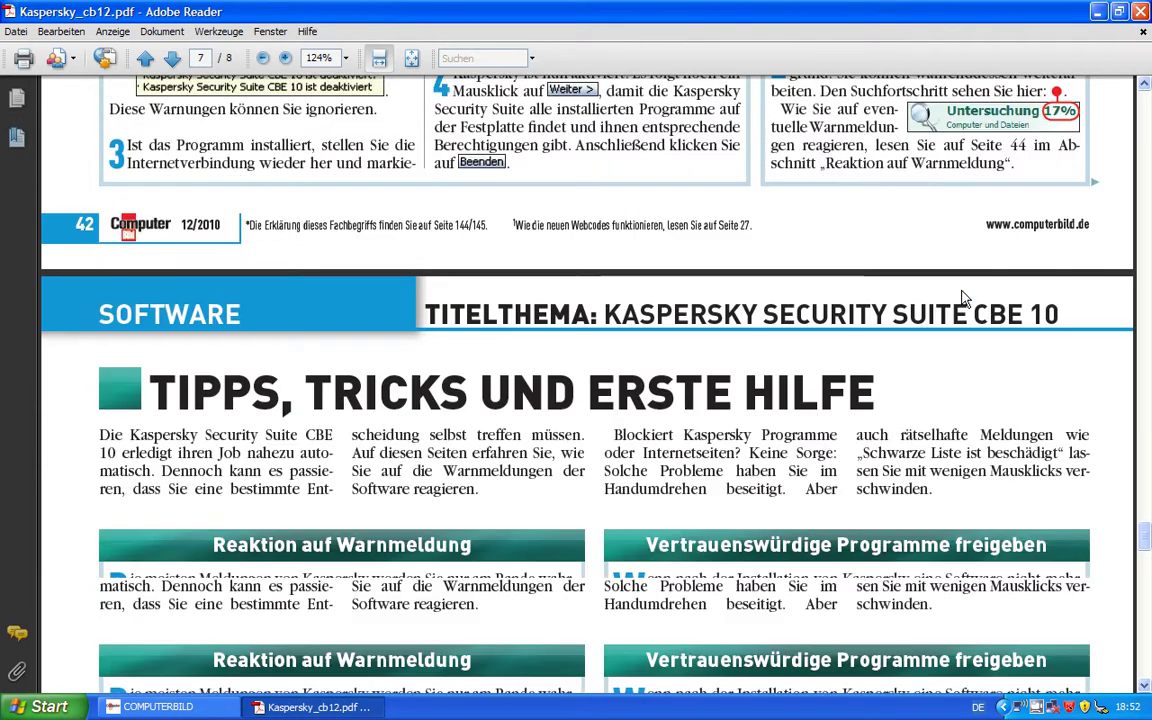
{"action": "scroll", "coordinate": [962, 295], "scroll_direction": "down", "scroll_amount": 5}
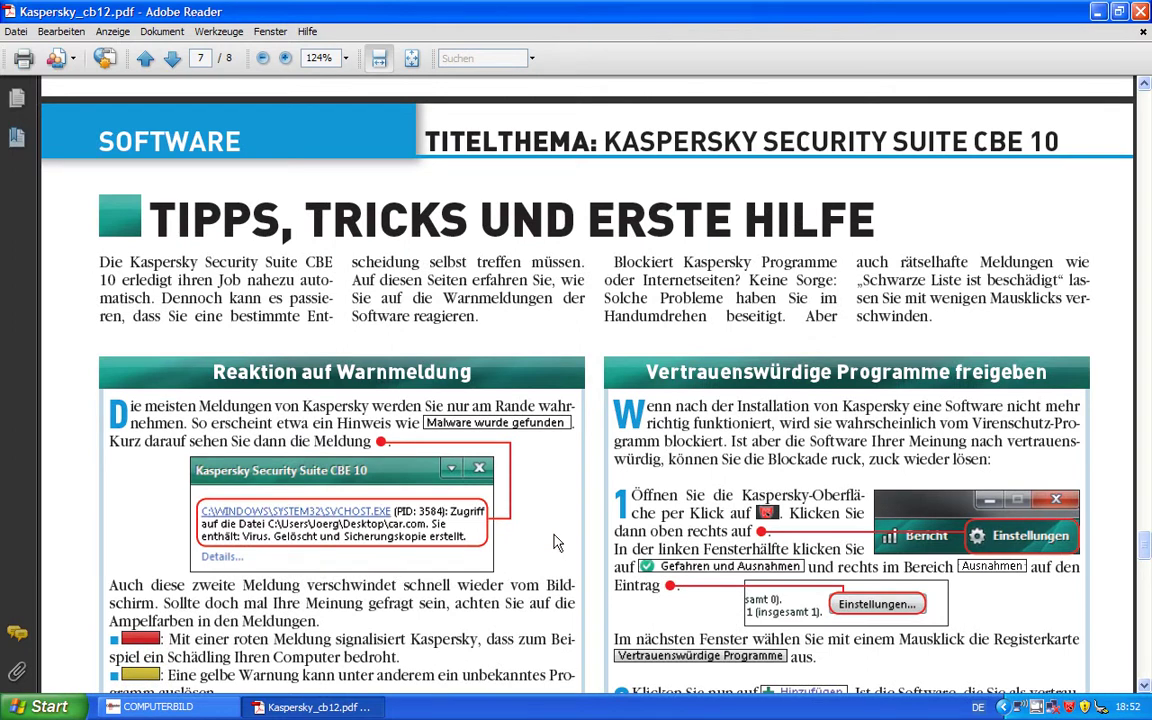
{"action": "left_click_drag", "start_coordinate": [530, 606], "coordinate": [3, 406]}
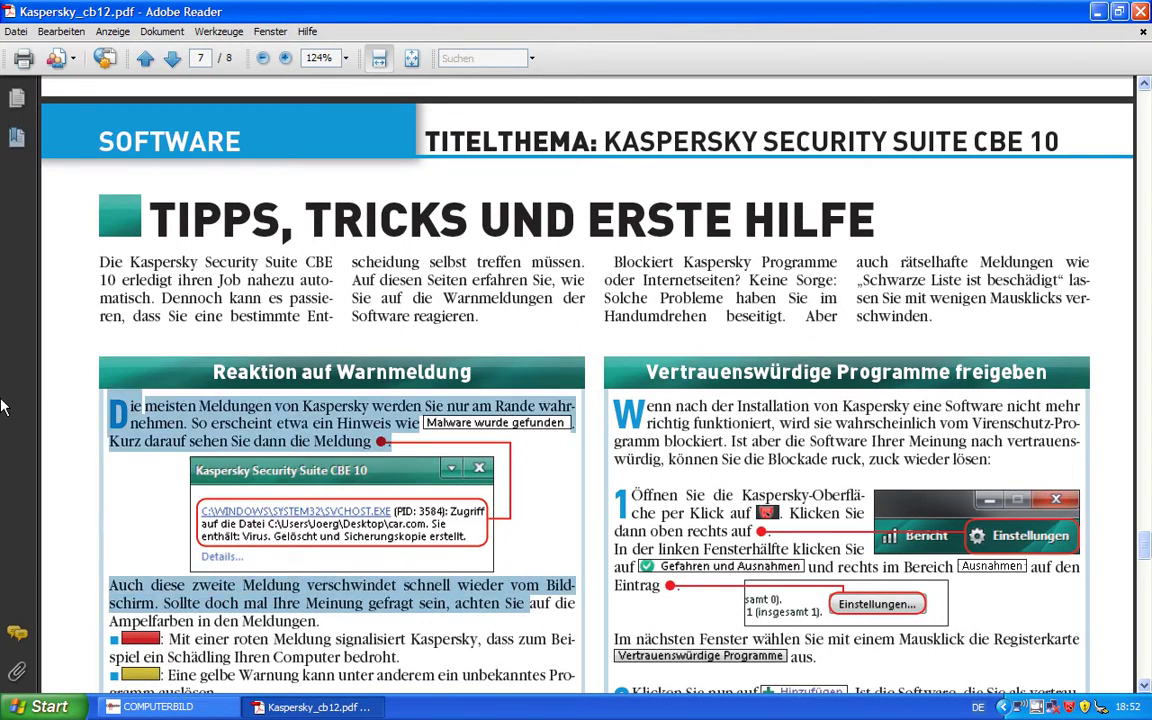
{"action": "left_click", "coordinate": [213, 376]}
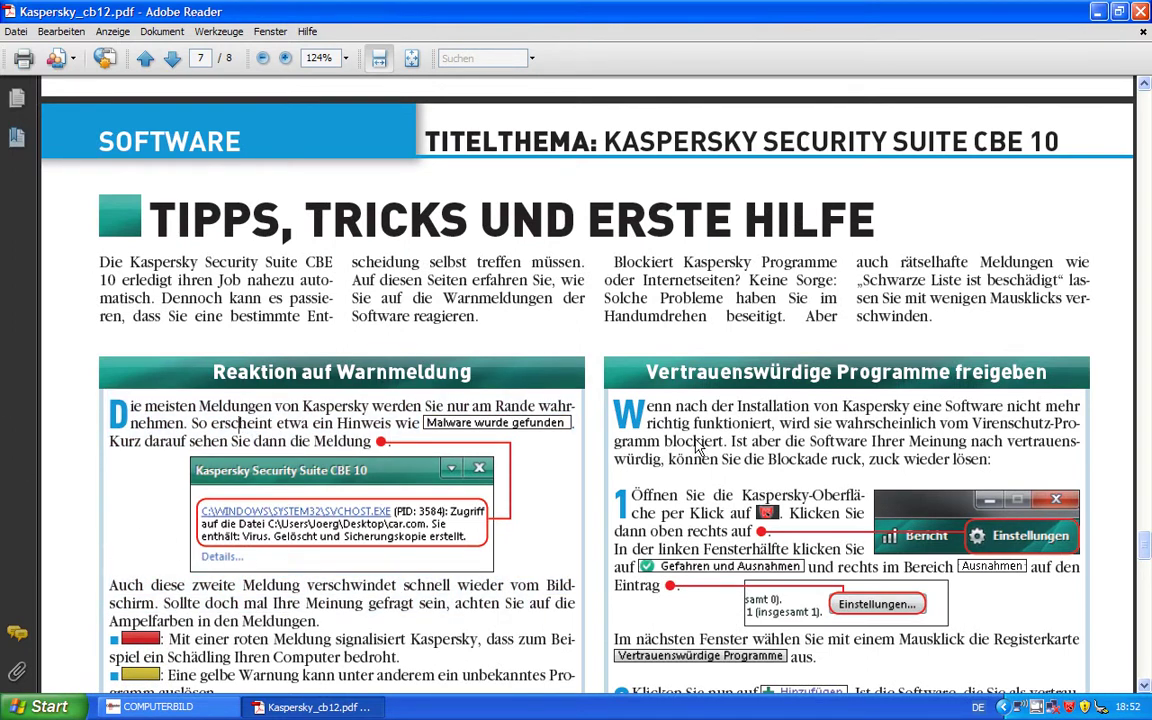
- Go back to page 6 of the PDF and examine the instructions for installing Kaspersky Security Suite CBE 10 and the first virus scan
{"action": "scroll", "coordinate": [630, 400], "scroll_direction": "up", "scroll_amount": 1}
{"action": "scroll", "coordinate": [697, 449], "scroll_direction": "up", "scroll_amount": 3}
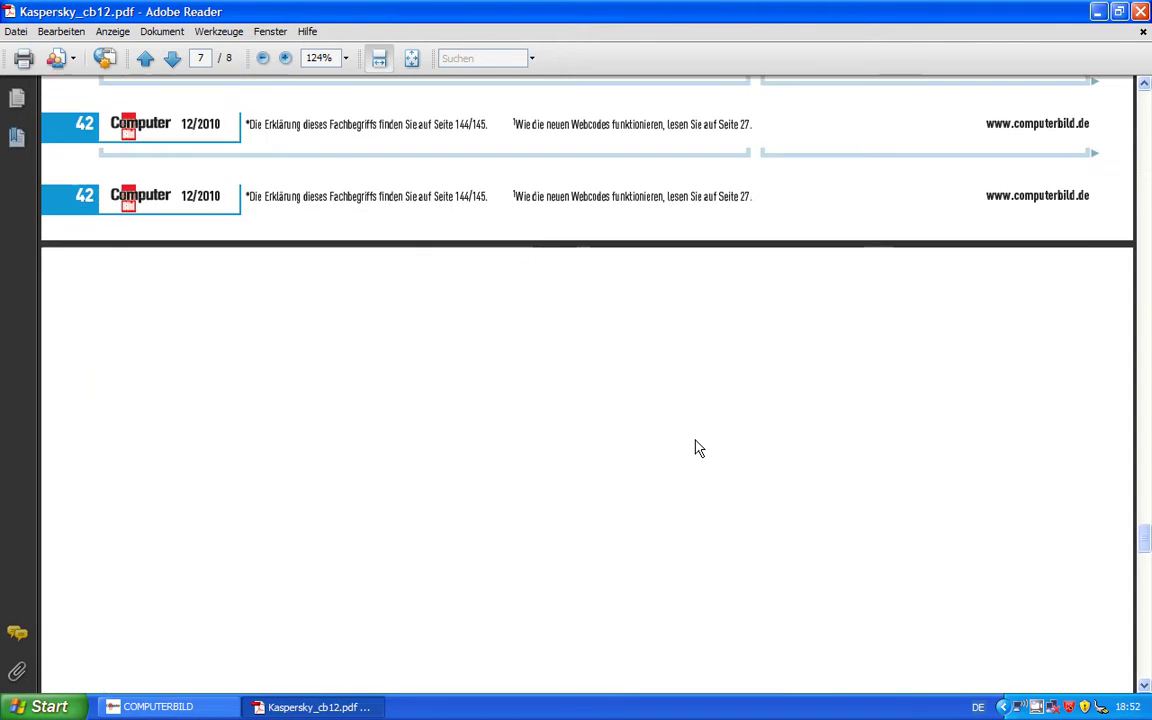
{"action": "scroll", "coordinate": [697, 449], "scroll_direction": "up", "scroll_amount": 2}
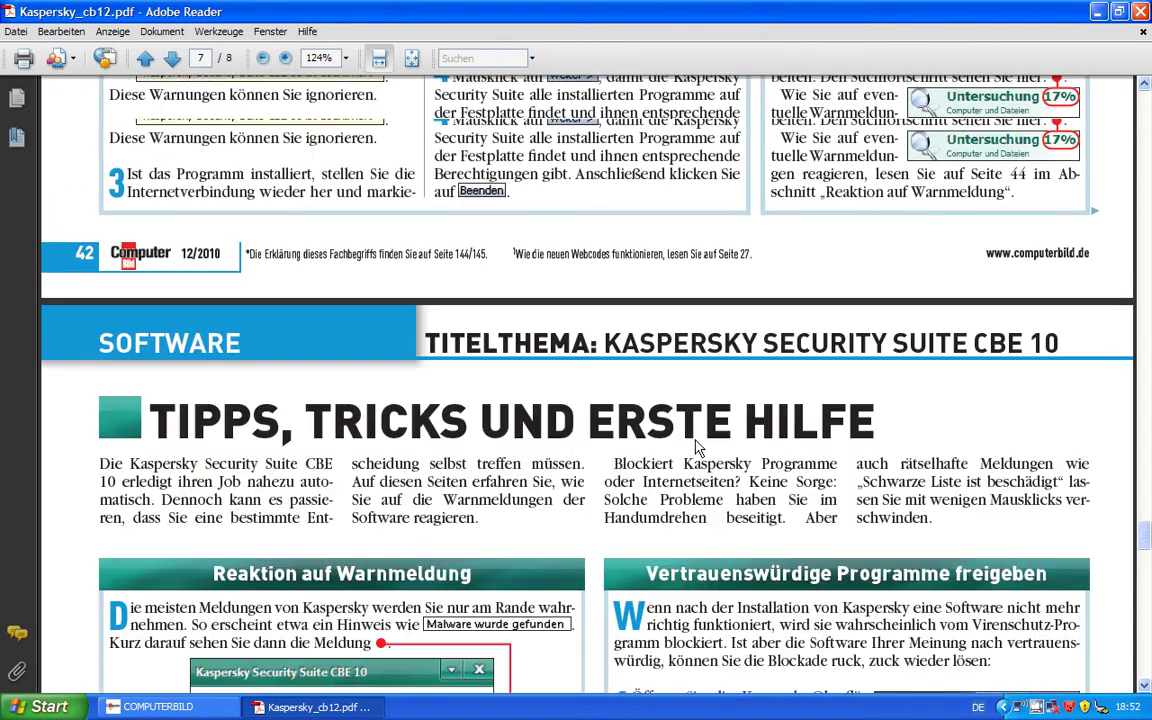
{"action": "scroll", "coordinate": [697, 449], "scroll_direction": "up", "scroll_amount": 3}
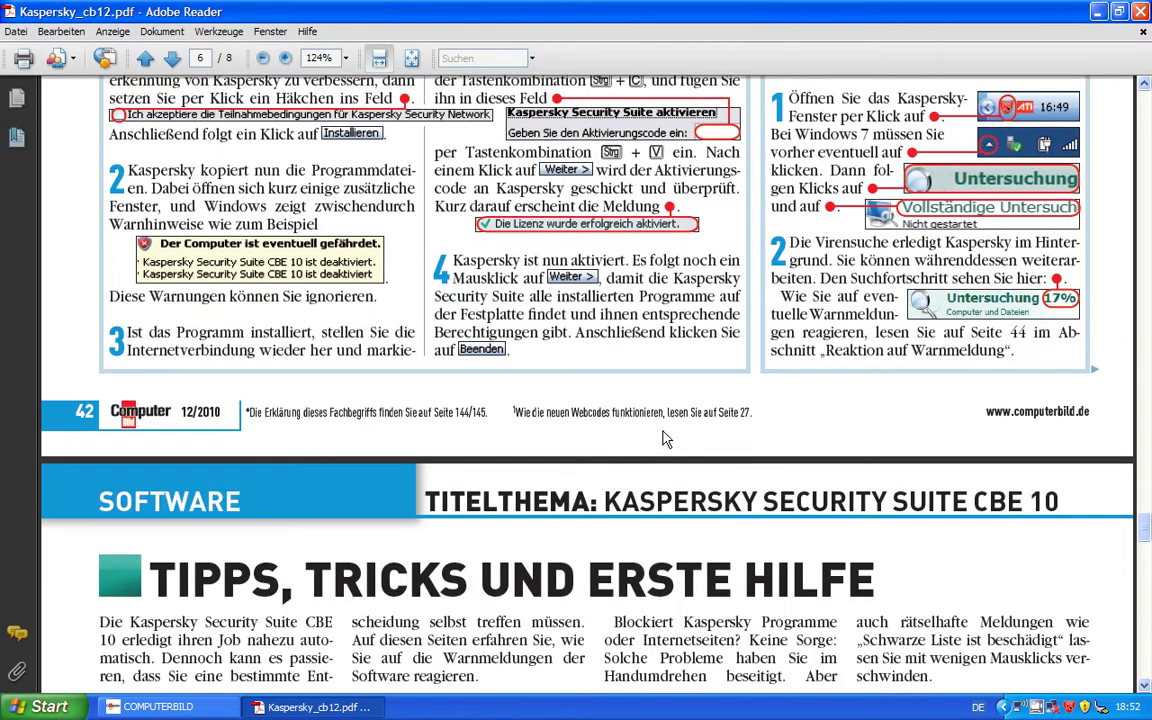
{"action": "scroll", "coordinate": [665, 438], "scroll_direction": "up", "scroll_amount": 2}
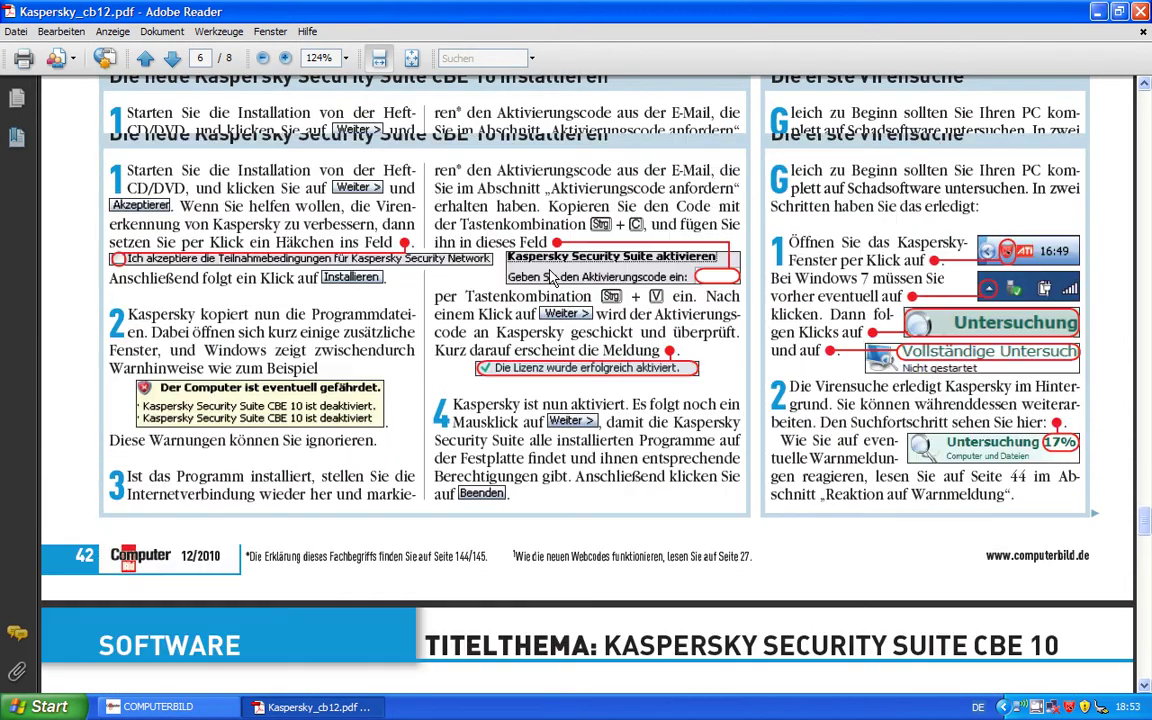
{"action": "scroll", "coordinate": [665, 438], "scroll_direction": "up", "scroll_amount": 2}
{"action": "left_click_drag", "start_coordinate": [99, 118], "coordinate": [963, 458]}
{"action": "left_click", "coordinate": [963, 458]}
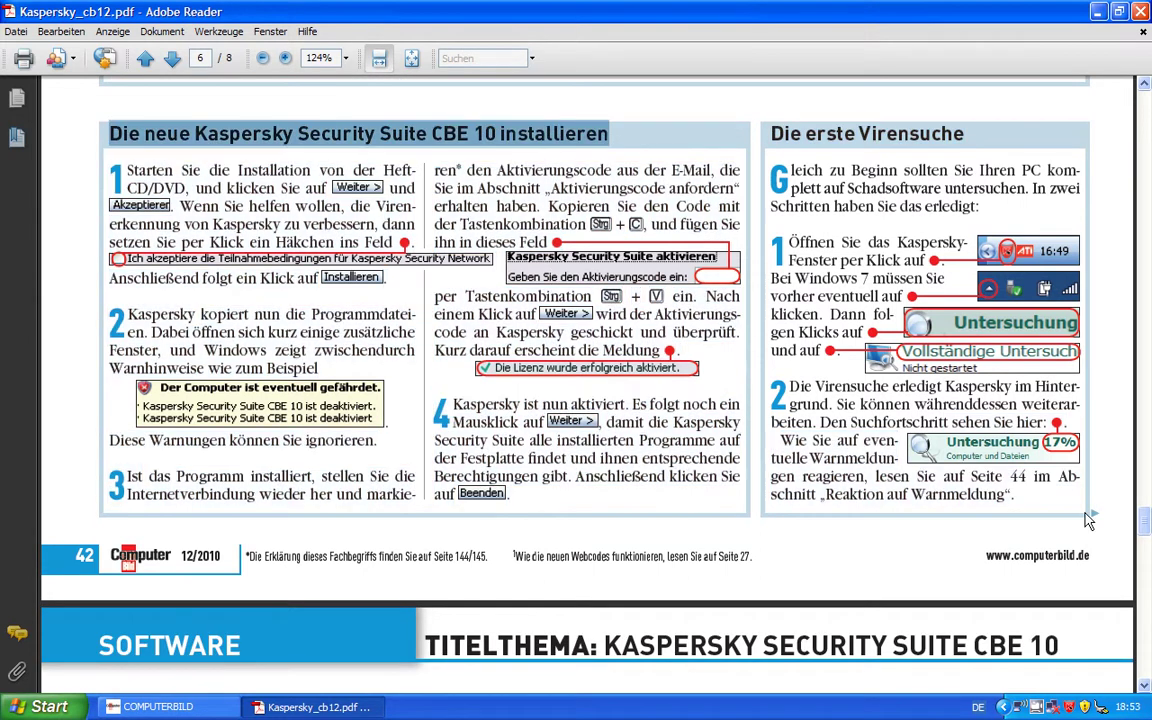
{"action": "left_click_drag", "start_coordinate": [112, 142], "coordinate": [1070, 519]}
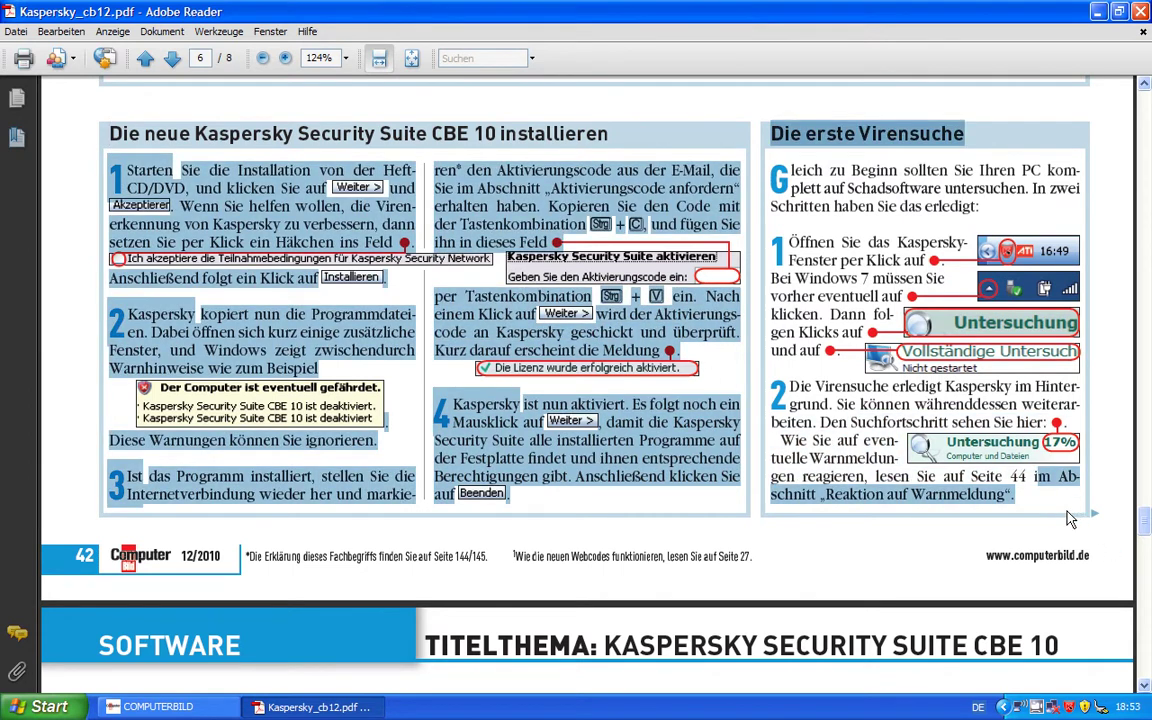
{"action": "left_click", "coordinate": [1070, 519]}
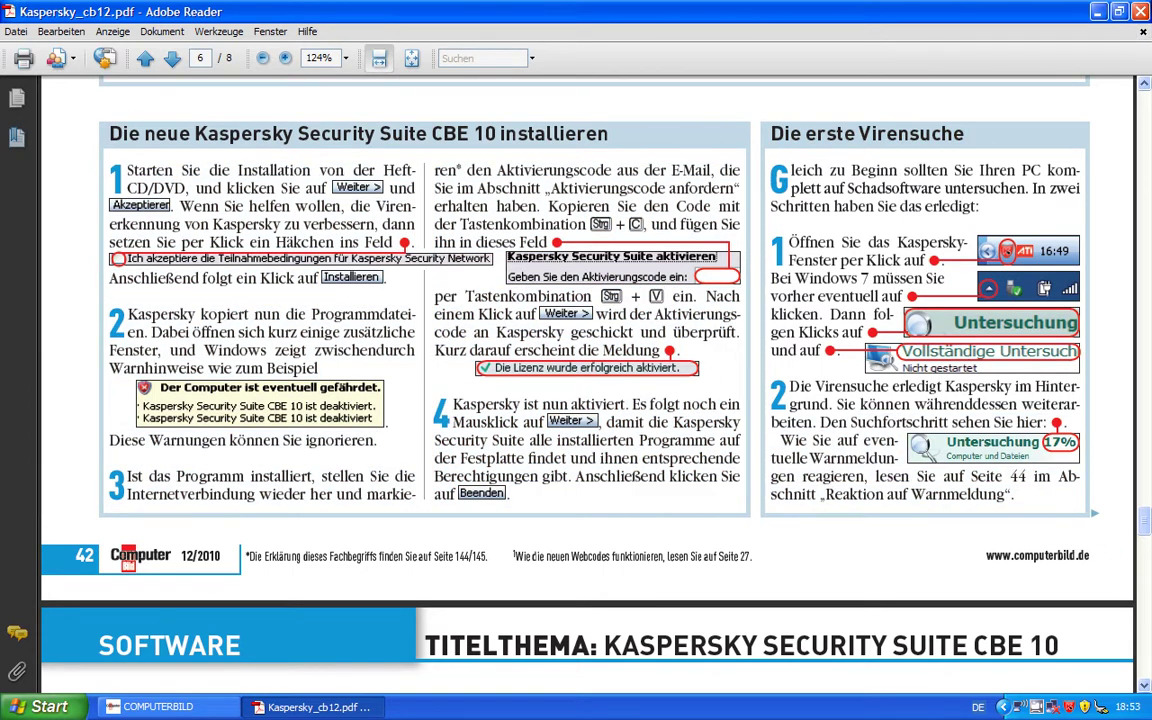
- Close the Kaspersky_cb12.pdf guide and the COMPUTERBILD Heft-CD window to return to the desktop
{"action": "left_click", "coordinate": [158, 707]}
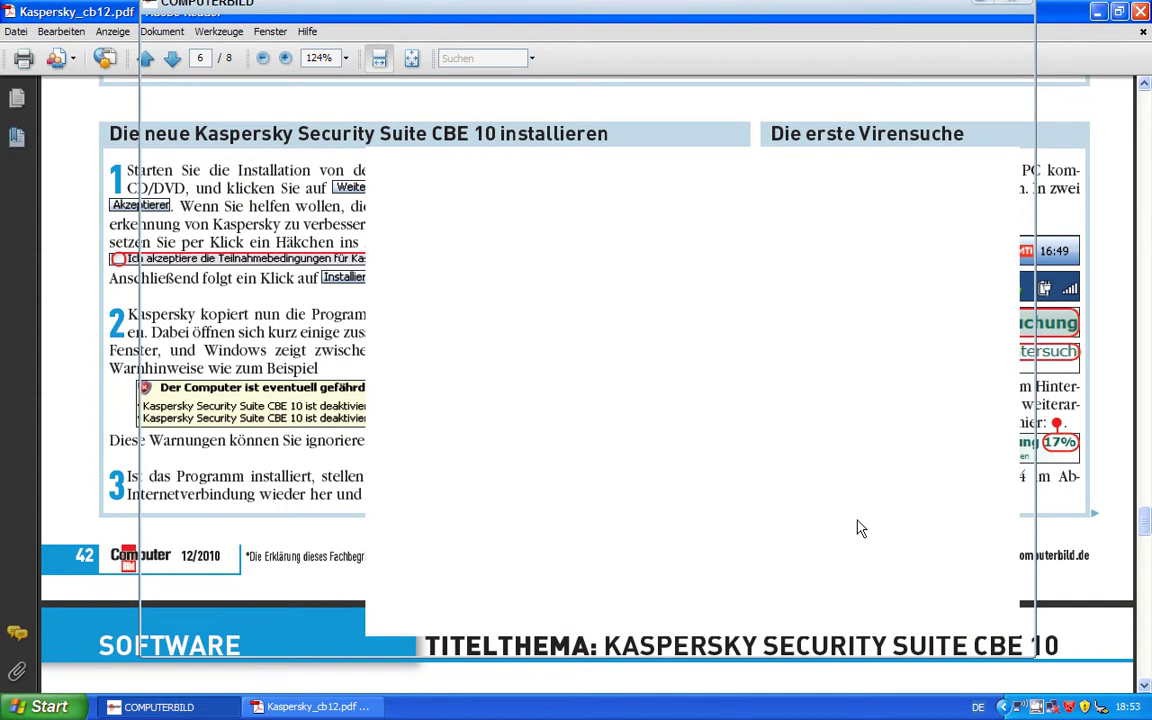
{"action": "key", "text": "alt+F4"}
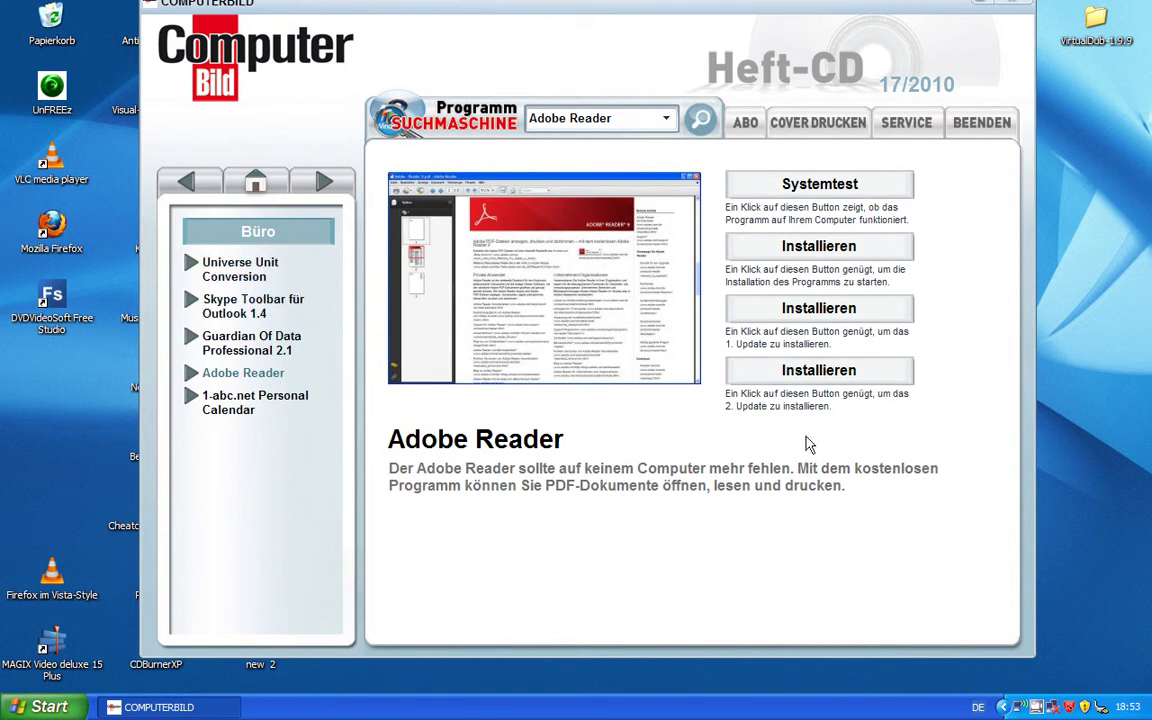
{"action": "left_click", "coordinate": [1020, 5]}
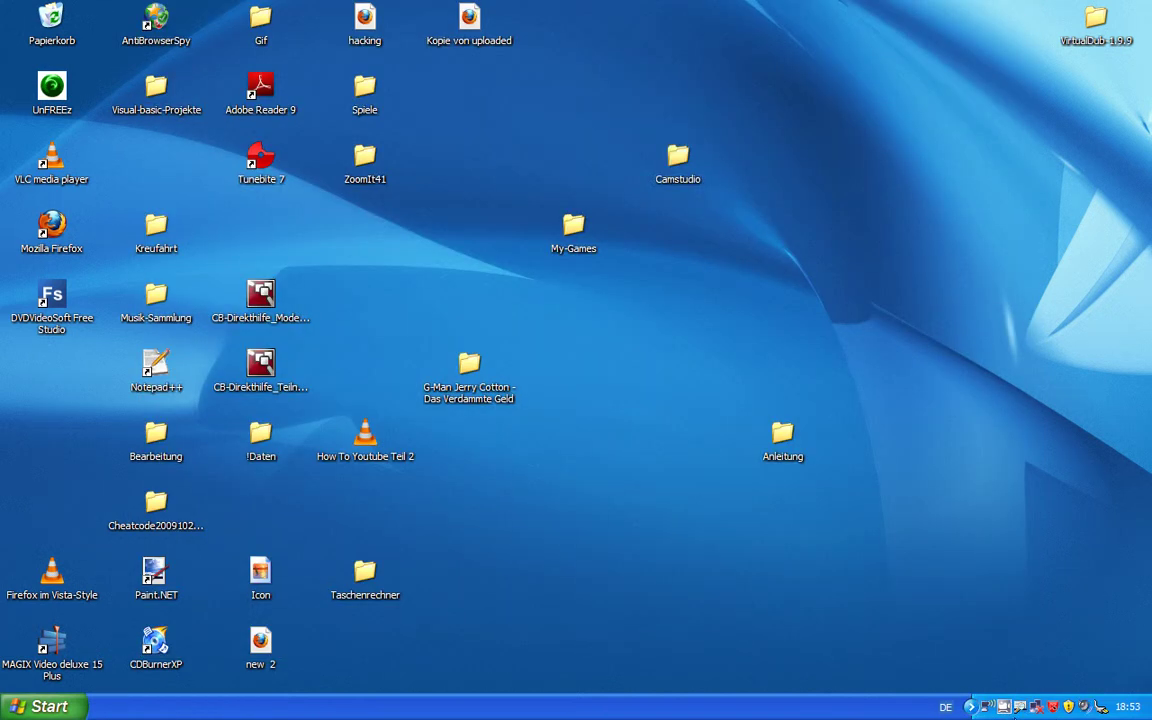
- Open the main window of the installed Kaspersky Security Suite CBE 10
{"action": "double_click", "coordinate": [1053, 706]}
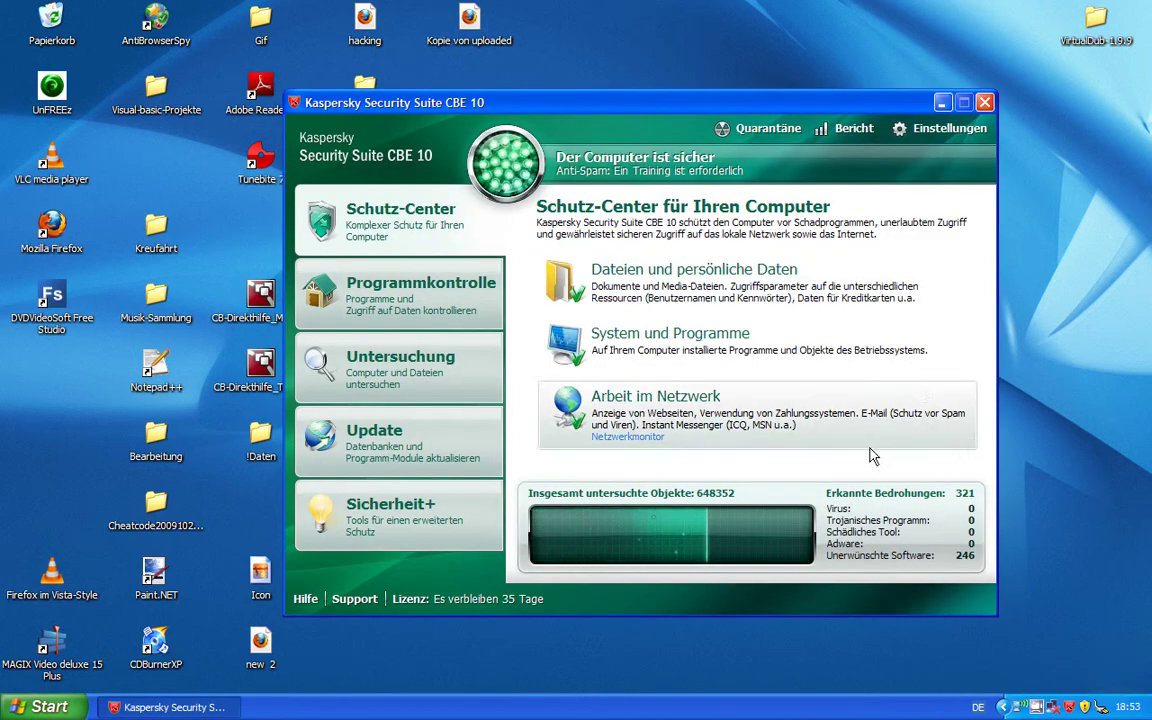